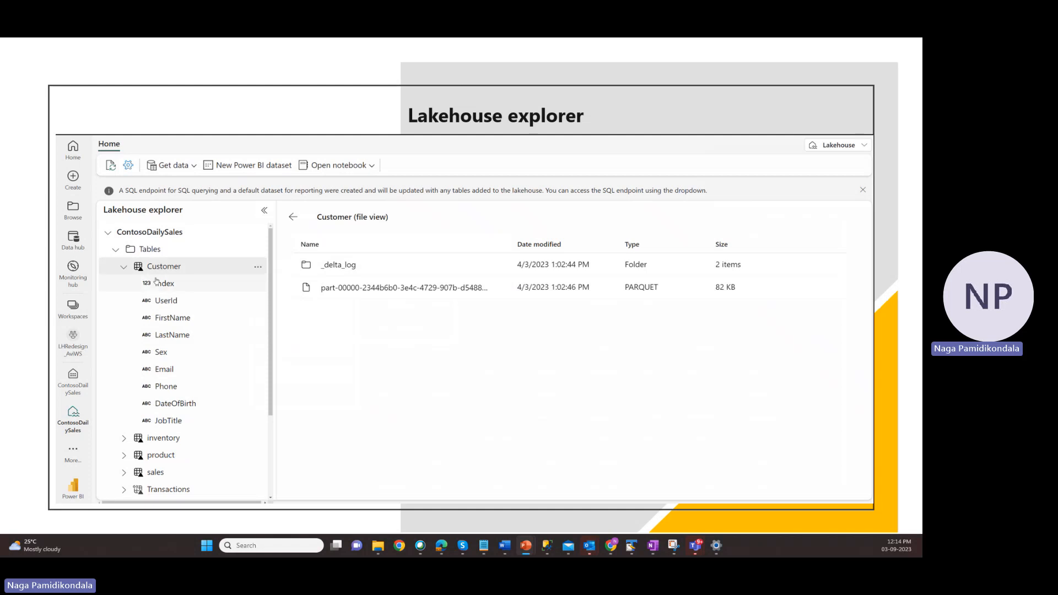
click(124, 266)
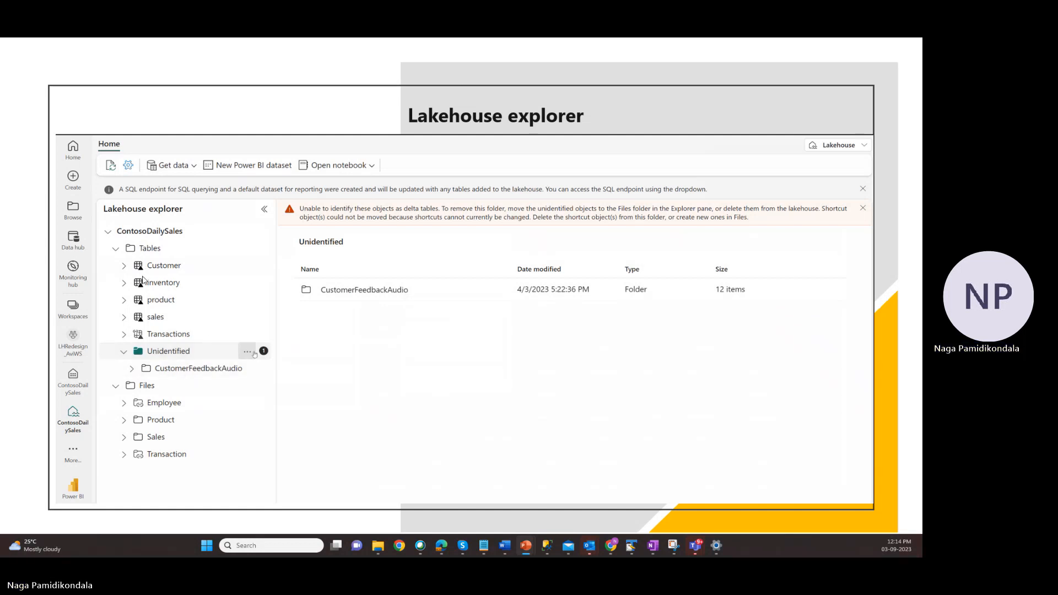
key(Right)
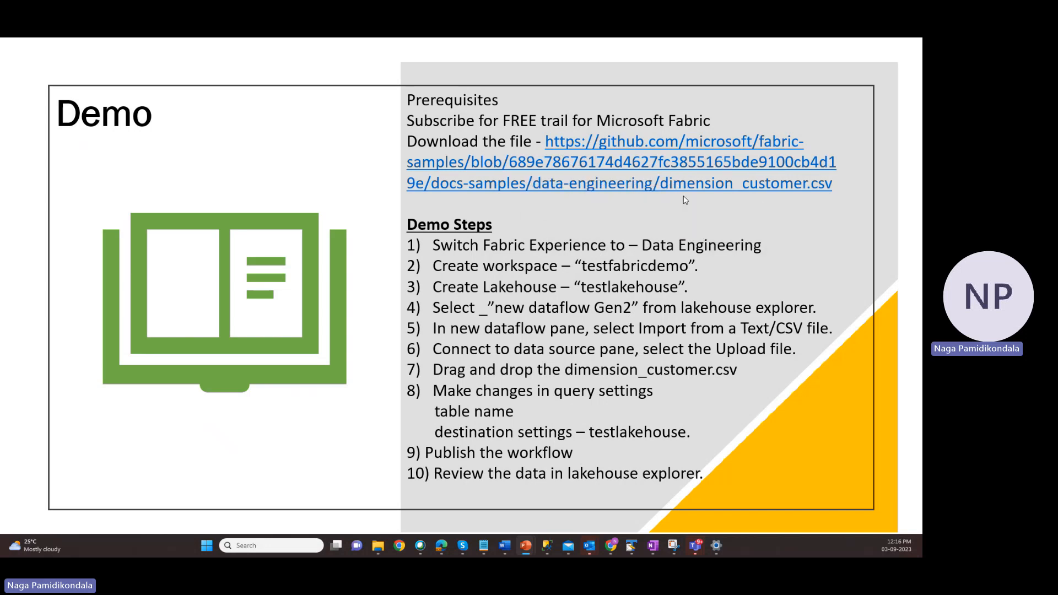
Switch to the browser window showing Synapse Data Engineering and maximize it
mouse_move(441, 547)
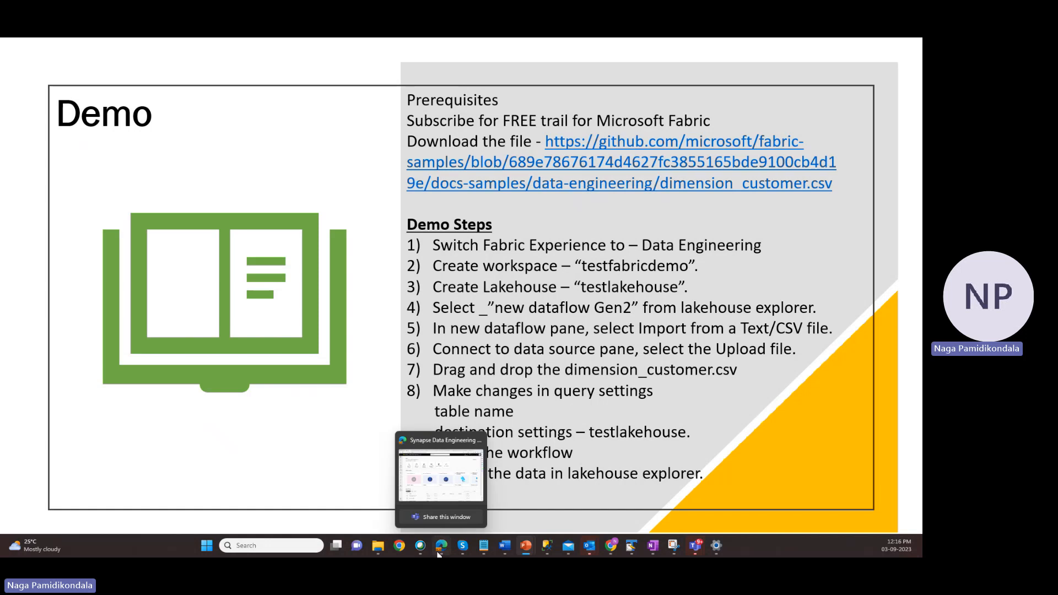
click(429, 485)
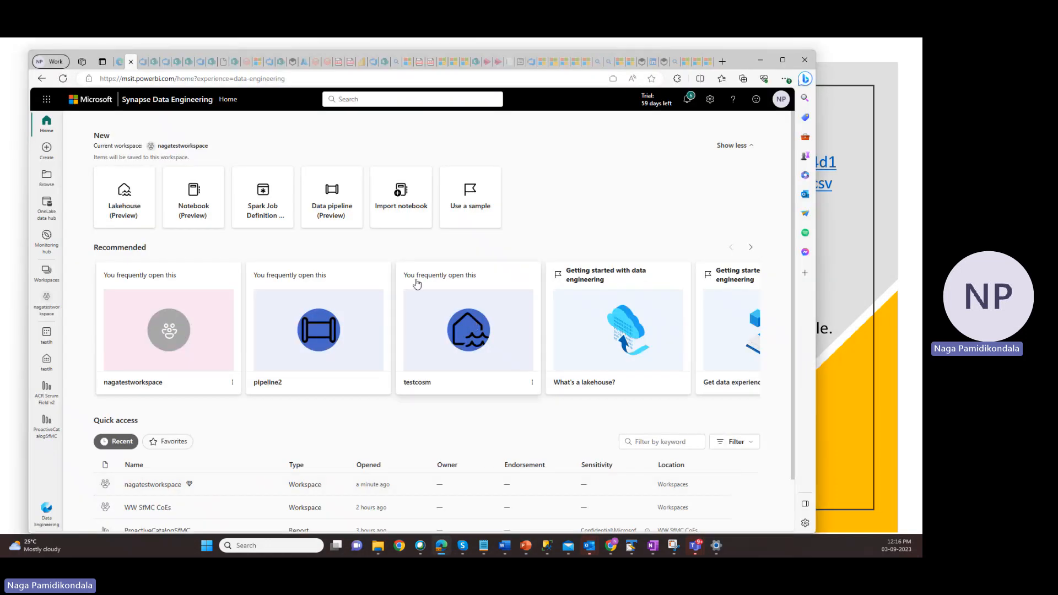
click(783, 61)
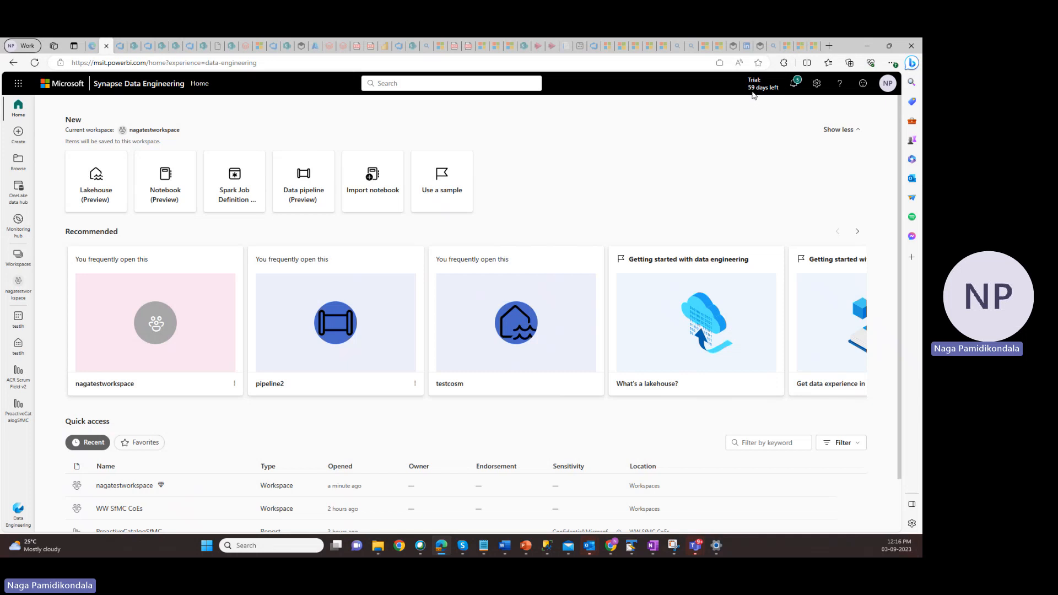
View the trial capacities in the capacity settings of the Fabric admin portal
click(818, 84)
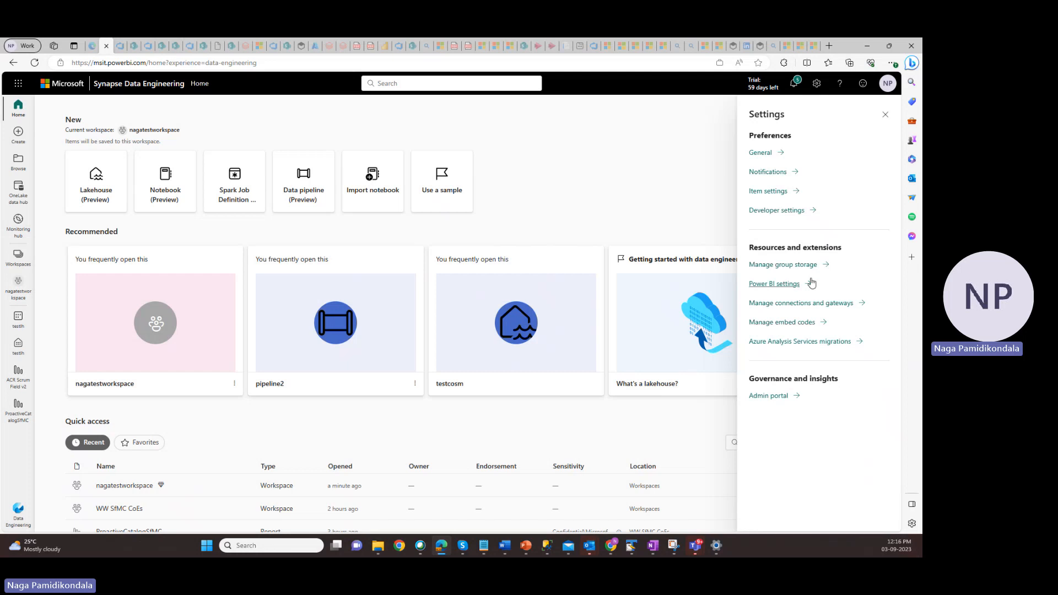
click(782, 401)
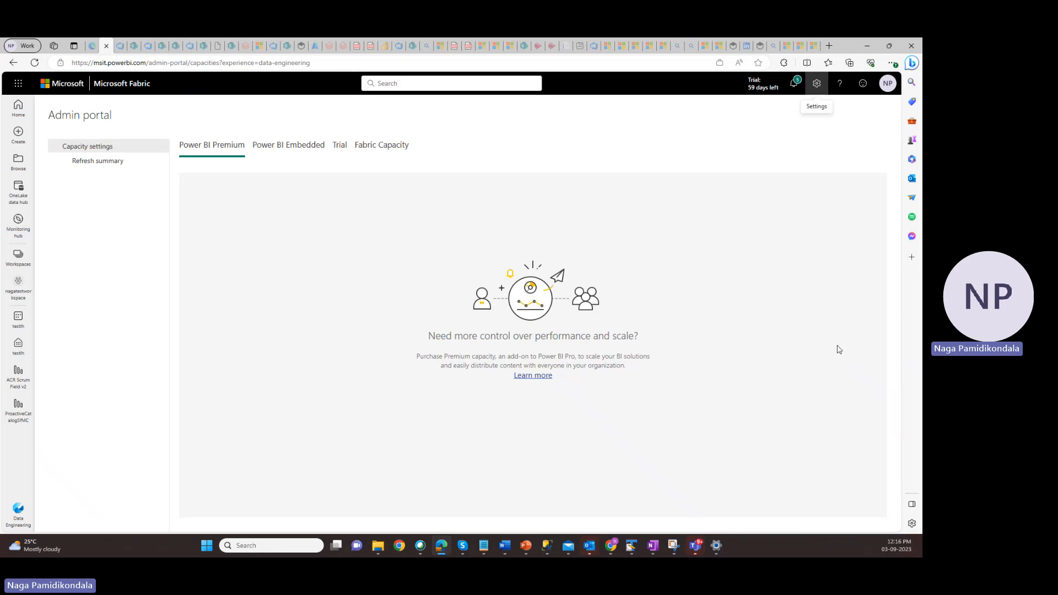
click(340, 146)
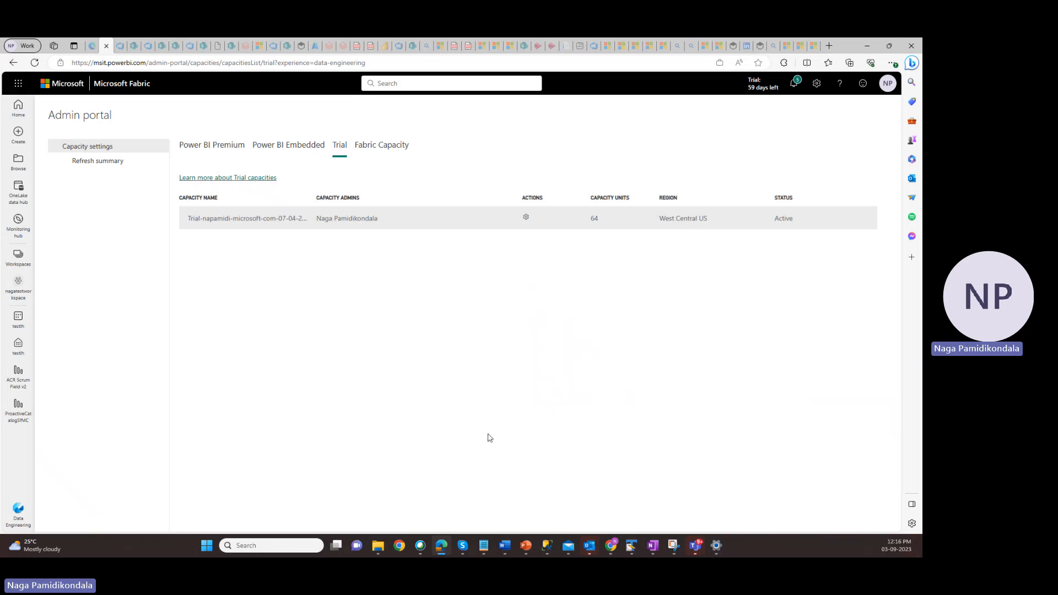
Switch the Fabric experience to Data Engineering
click(20, 514)
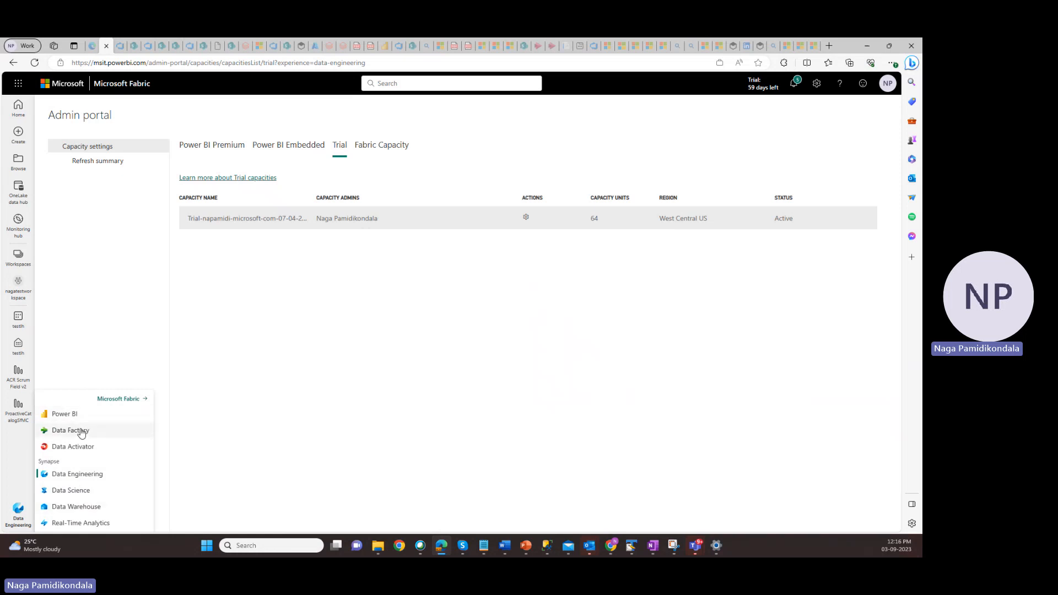
click(74, 475)
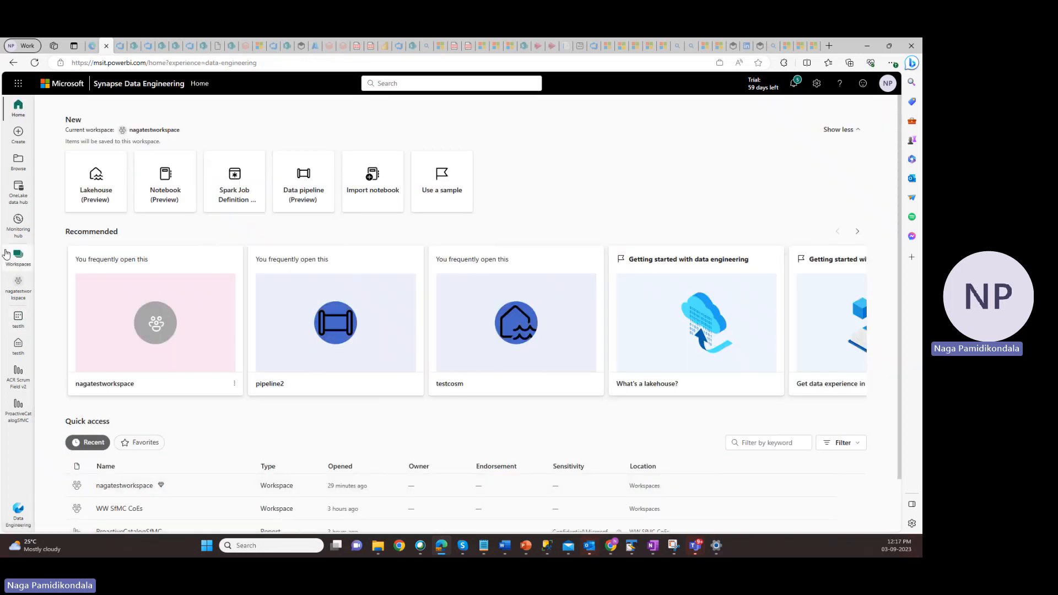
Start a new workspace, check its name on the PowerPoint Demo slide, and name it testfabricdemo back in the browser
click(19, 267)
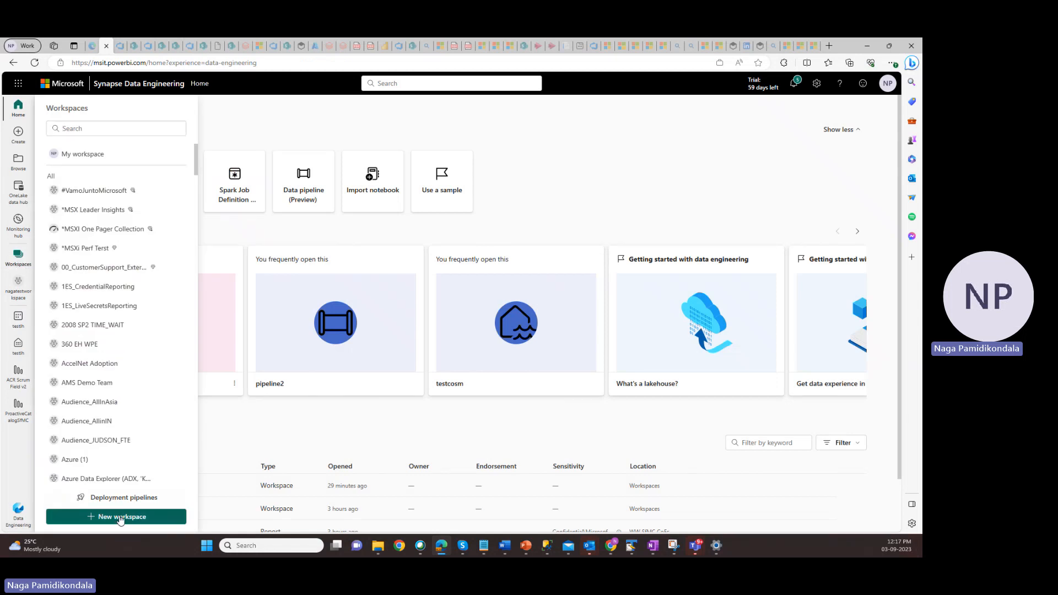
click(120, 517)
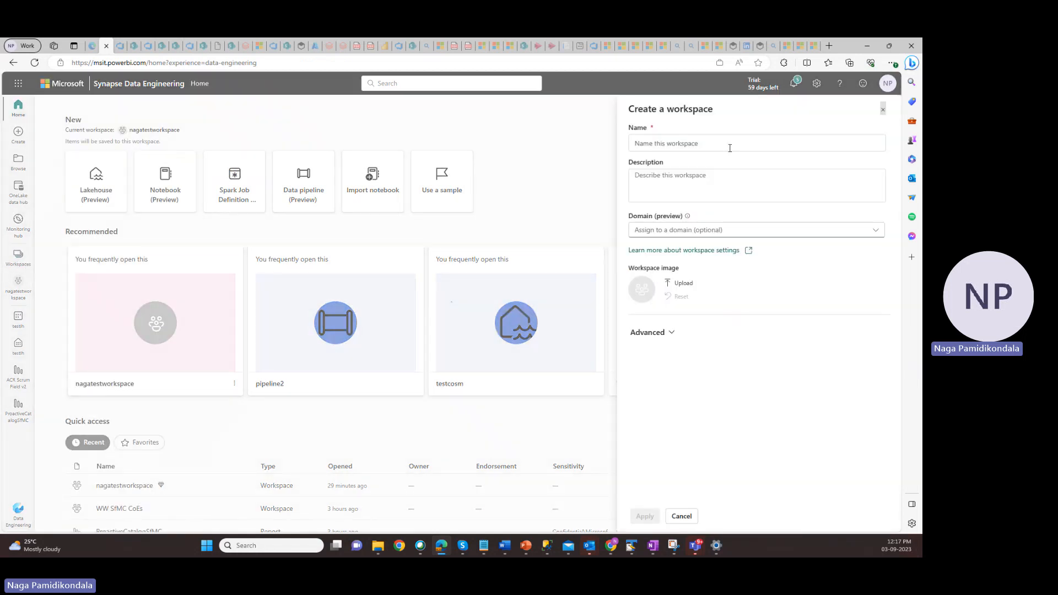
click(729, 143)
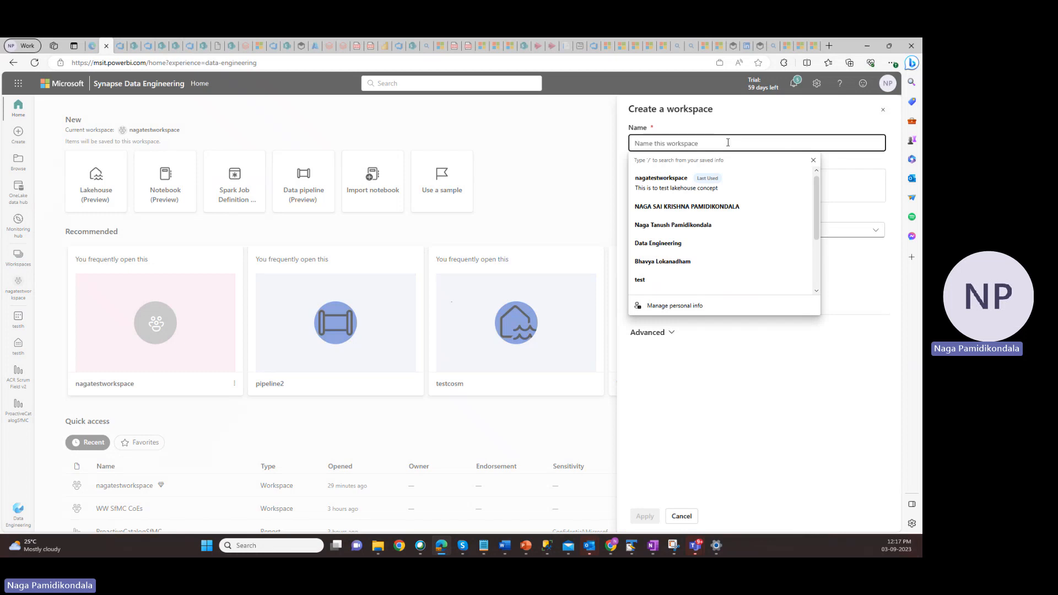
mouse_move(522, 556)
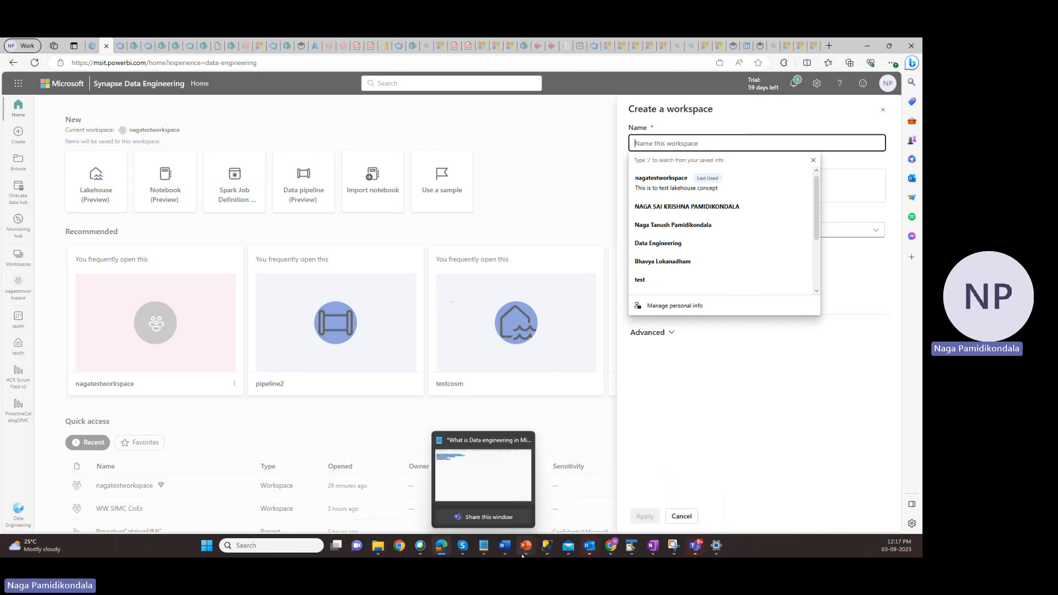
mouse_move(530, 513)
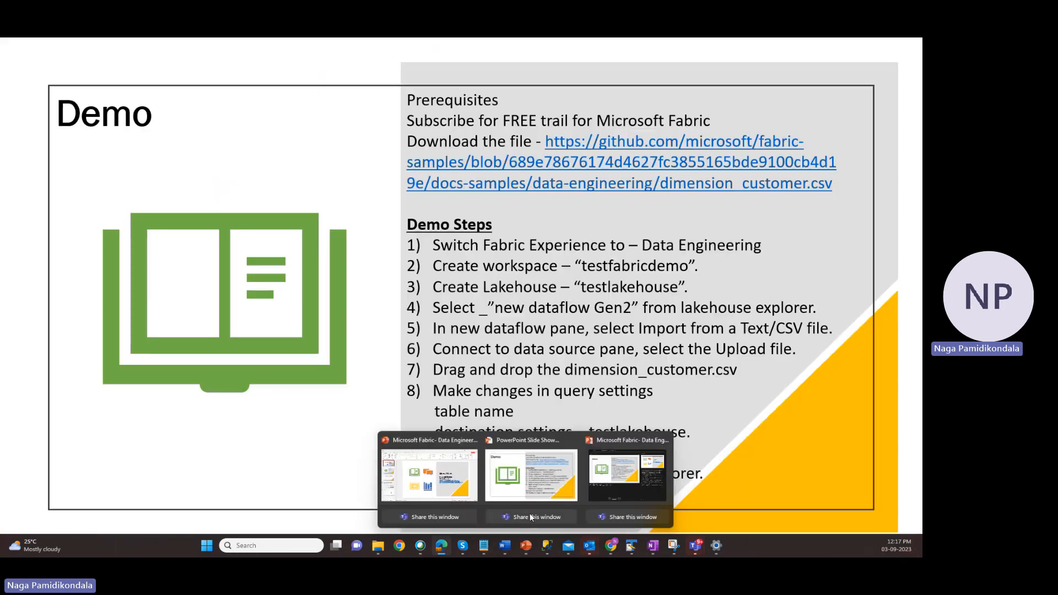
click(538, 481)
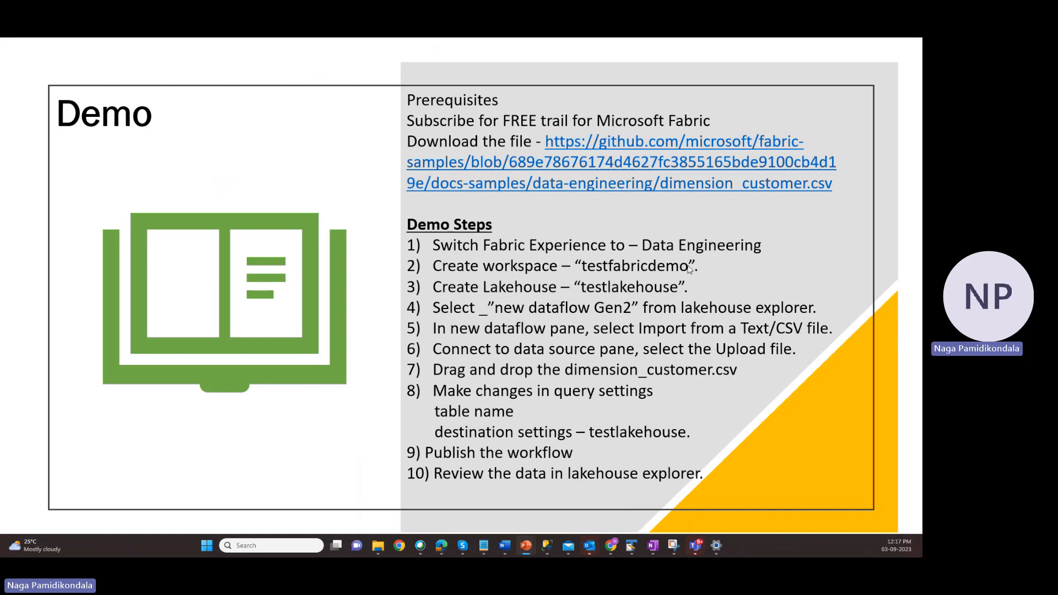
click(596, 261)
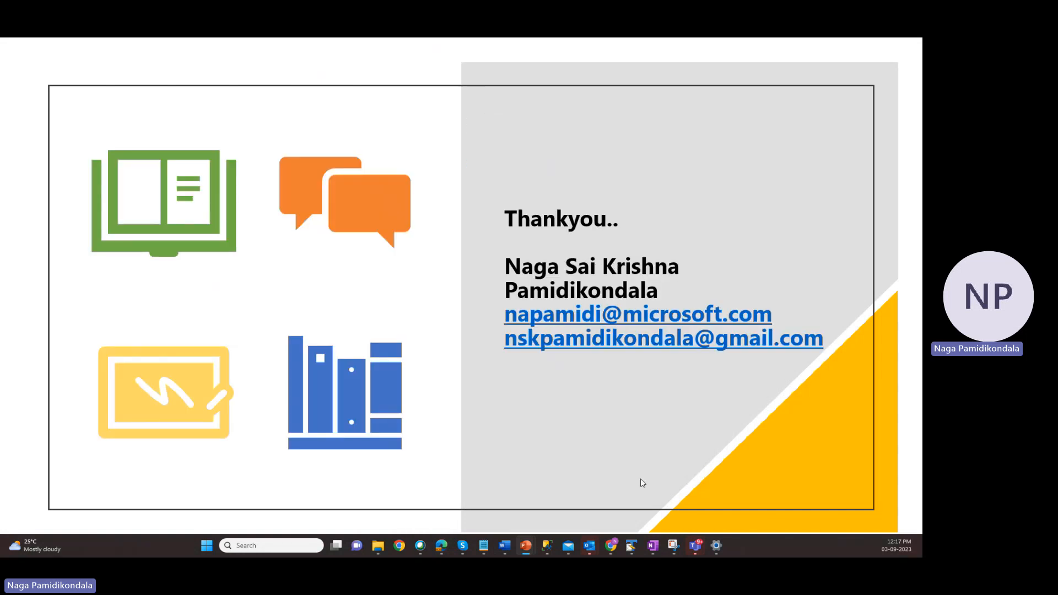
key(Left)
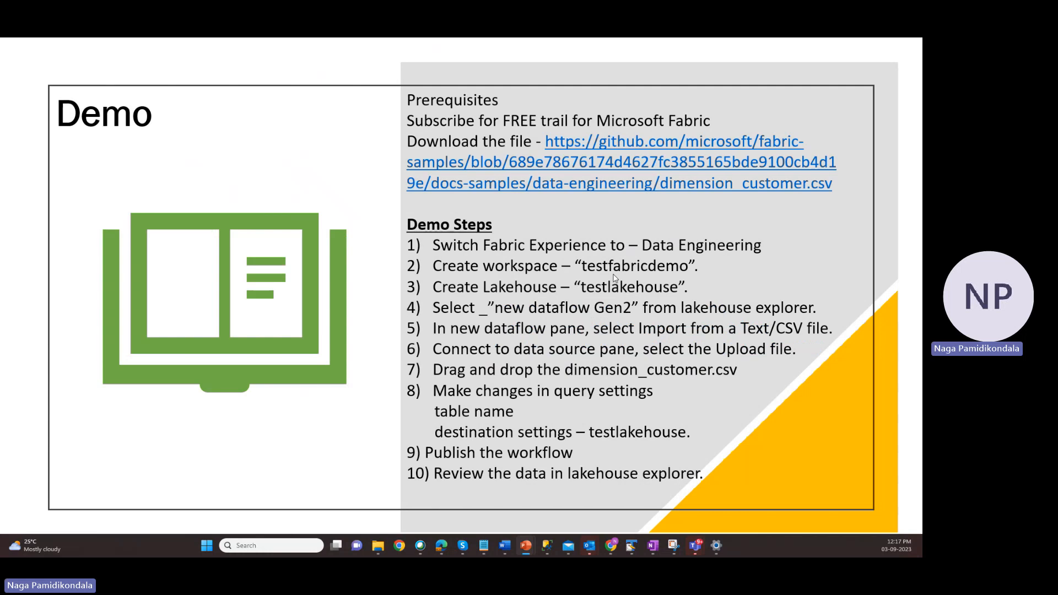
mouse_move(441, 546)
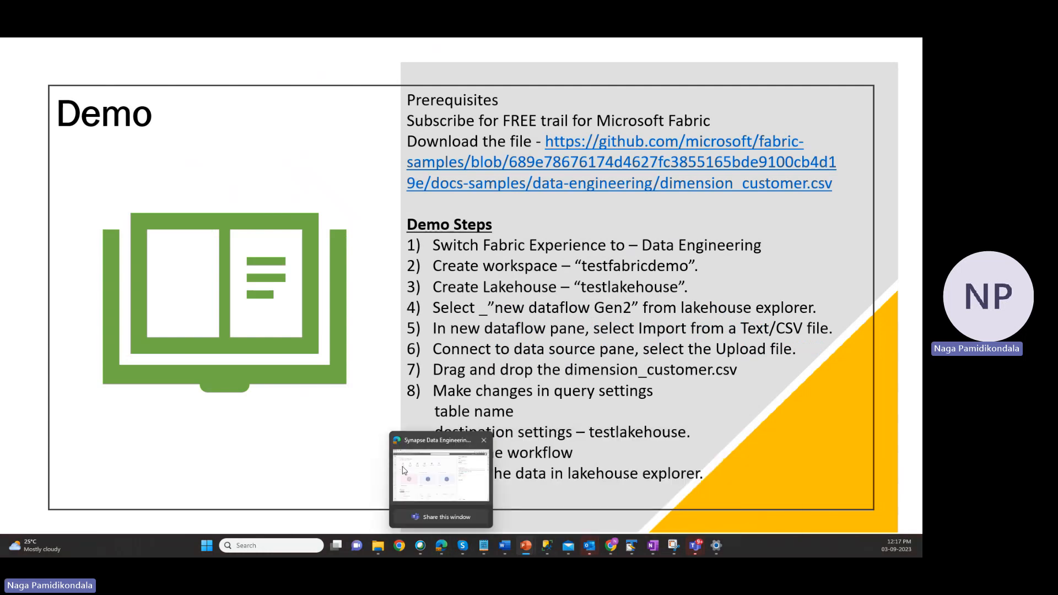
click(404, 469)
text(t)
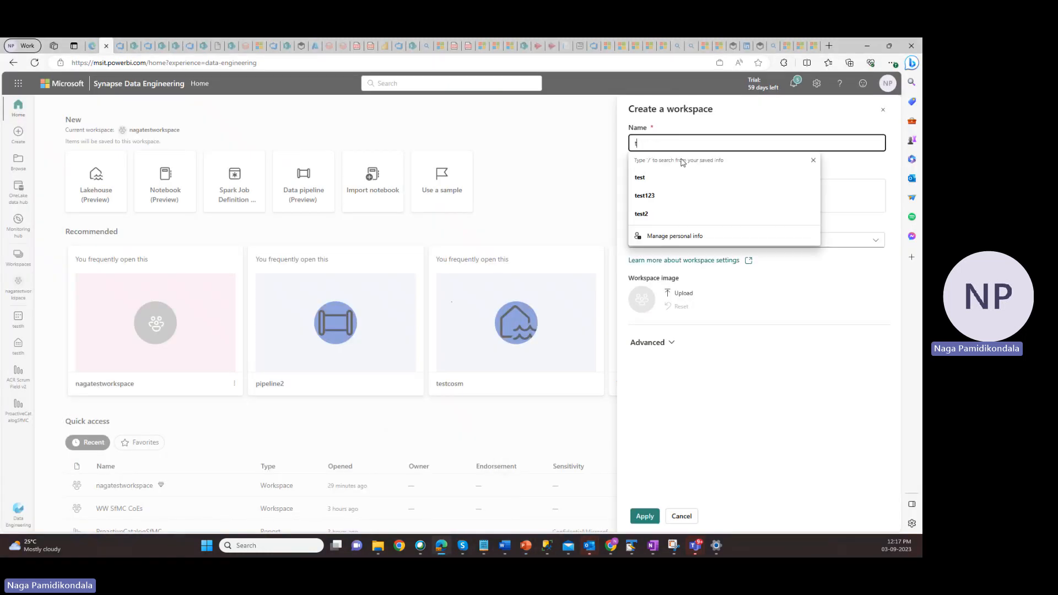
text(estfabricdemo)
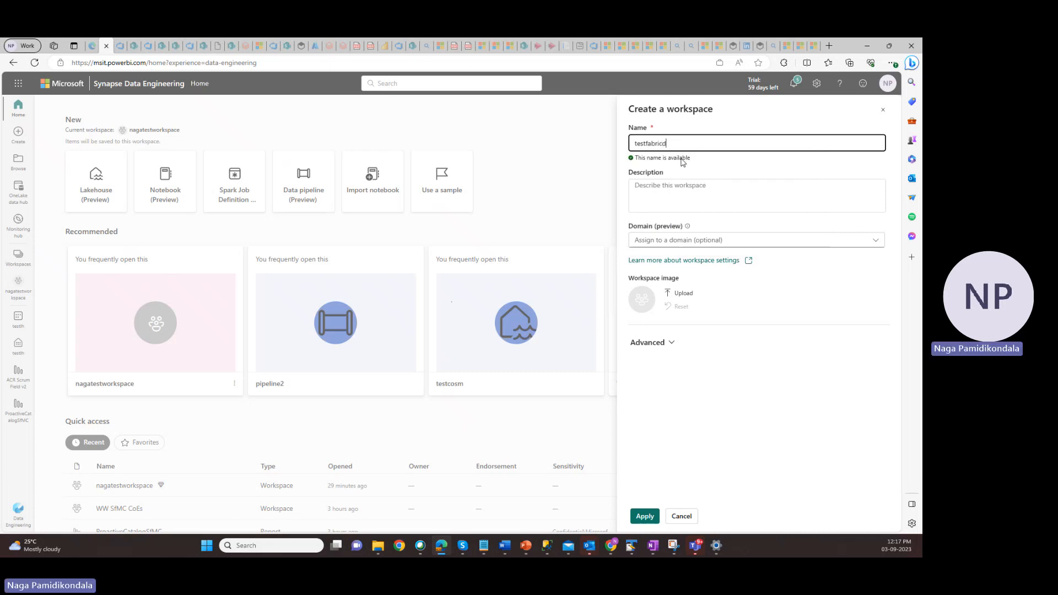
Give the new workspace the description "Demo the fabric capability."
click(655, 207)
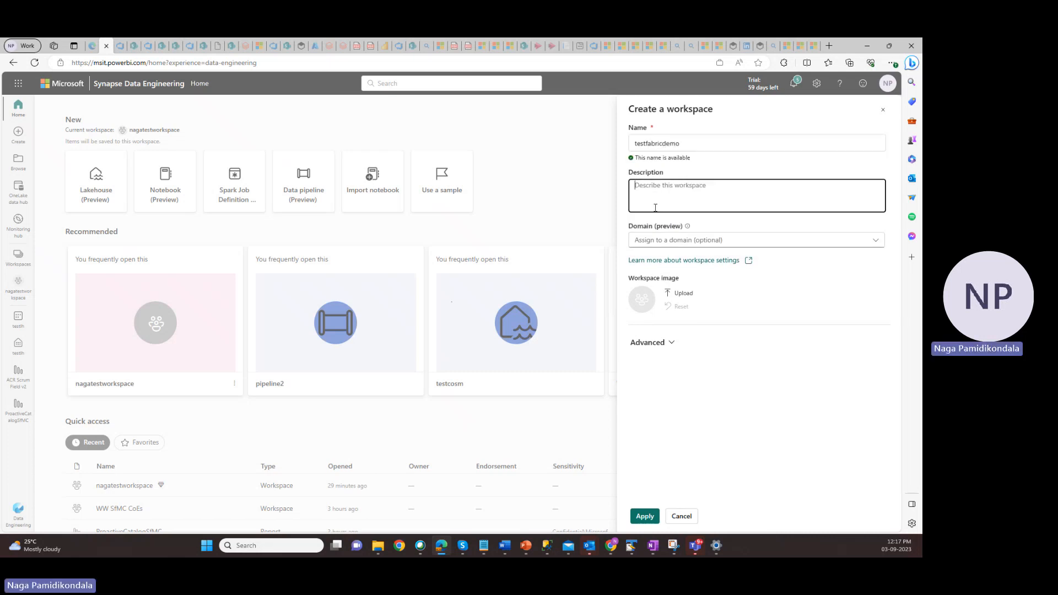
text(Demo the fabric capability)
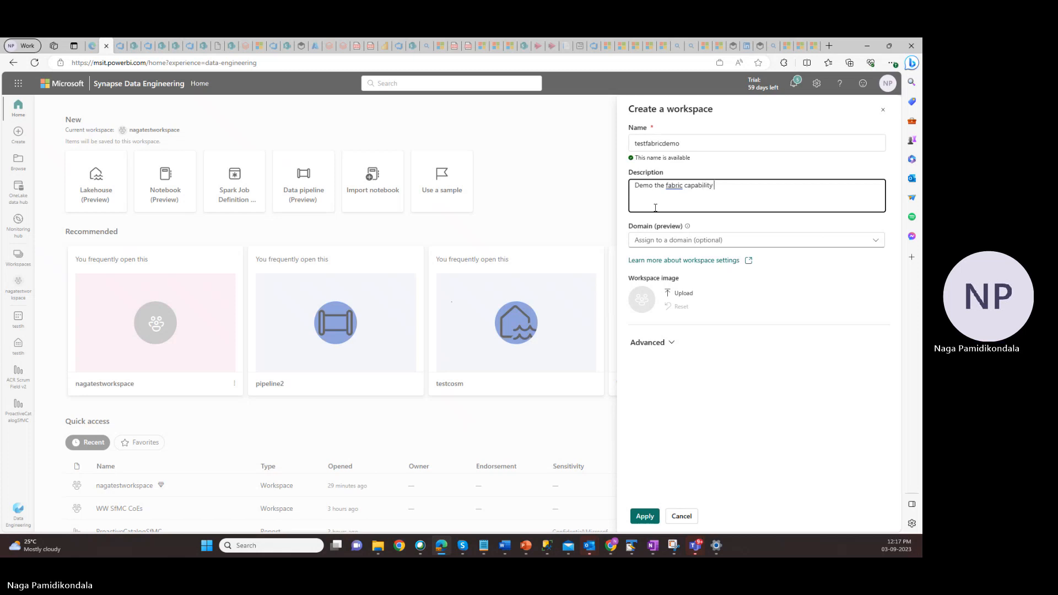
click(703, 188)
text(.)
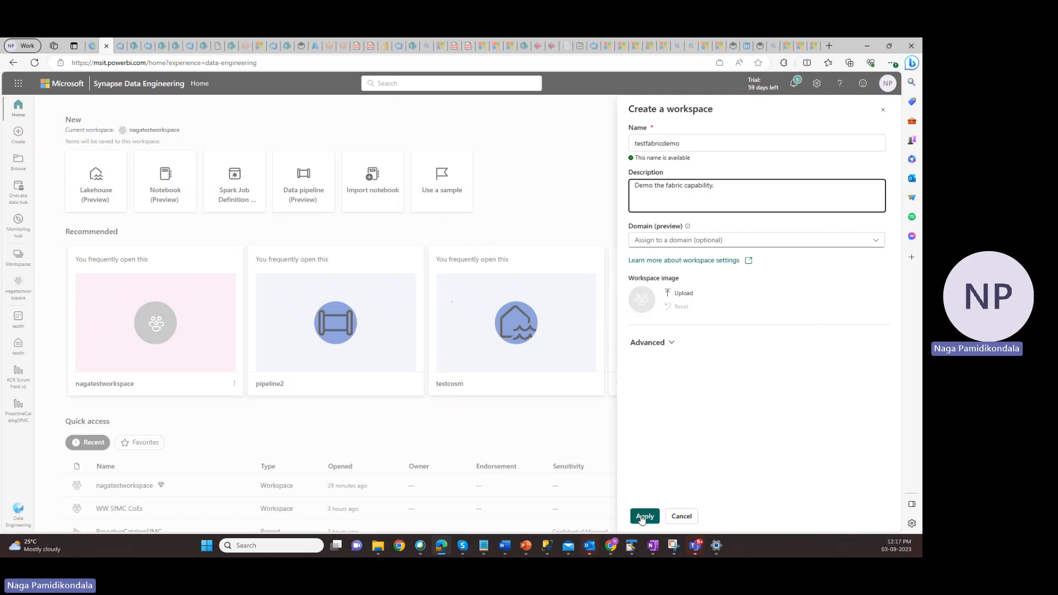
Check the advanced options for the Trial license mode and create the testfabricdemo workspace
click(672, 345)
scroll(747, 406, down, 3)
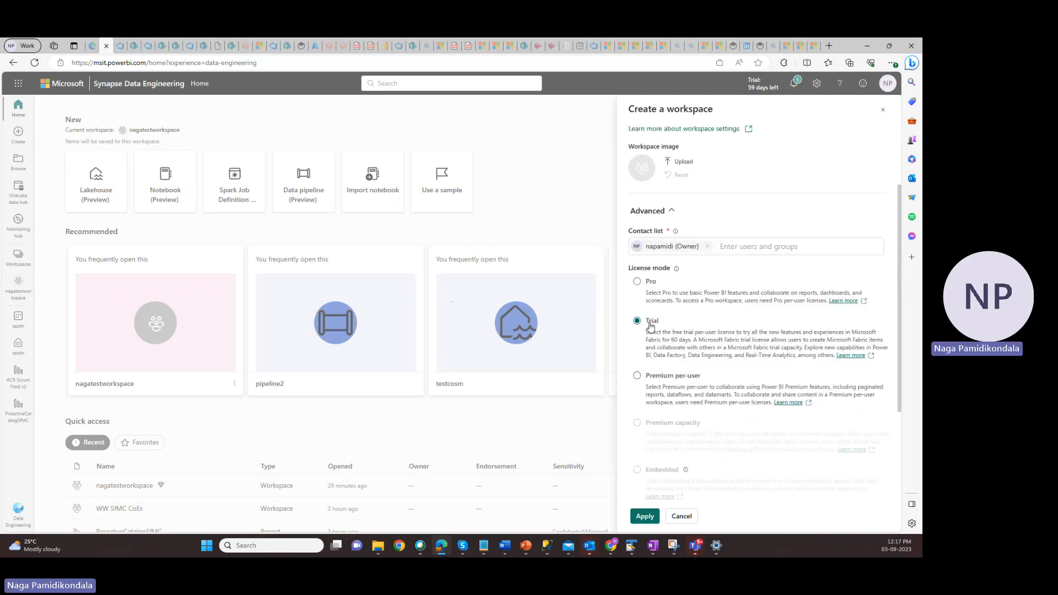
mouse_move(636, 550)
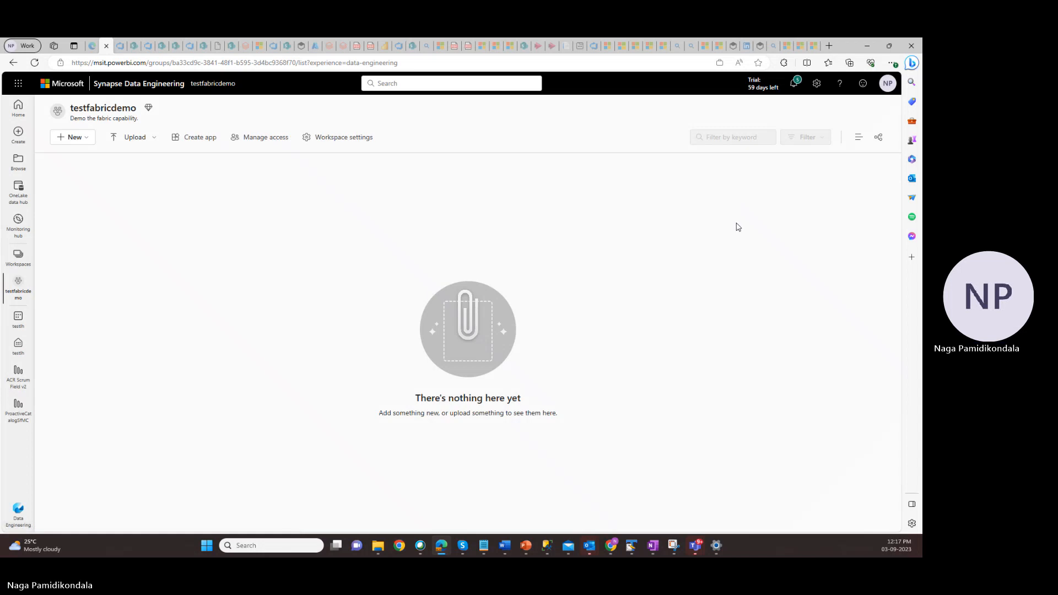
drag(100, 108, 145, 109)
click(152, 223)
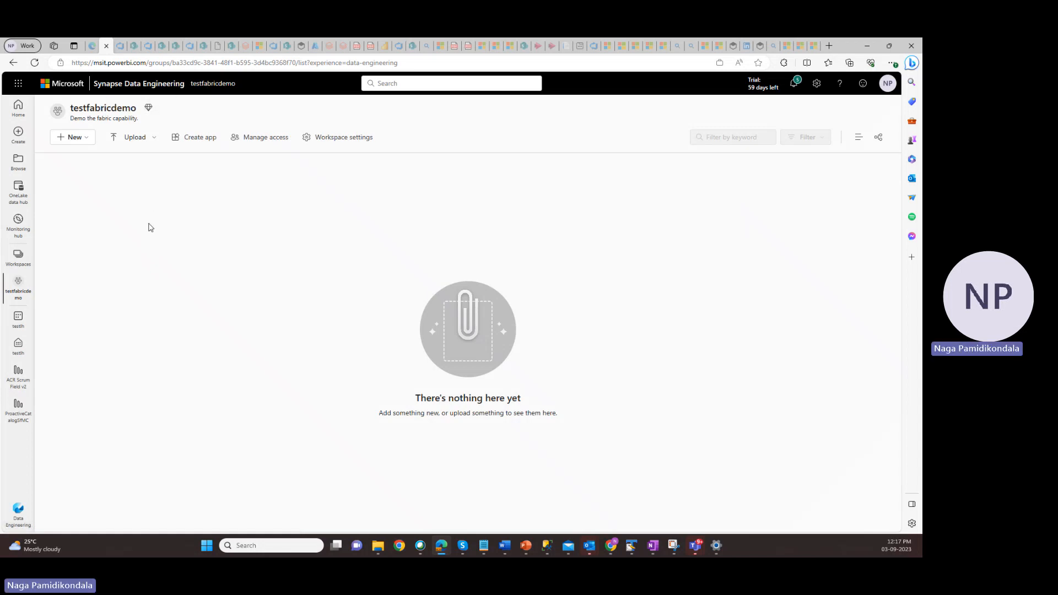
Create a lakehouse named testlakehouse in the testfabricdemo workspace, checking the name on the PowerPoint Demo slide
click(88, 142)
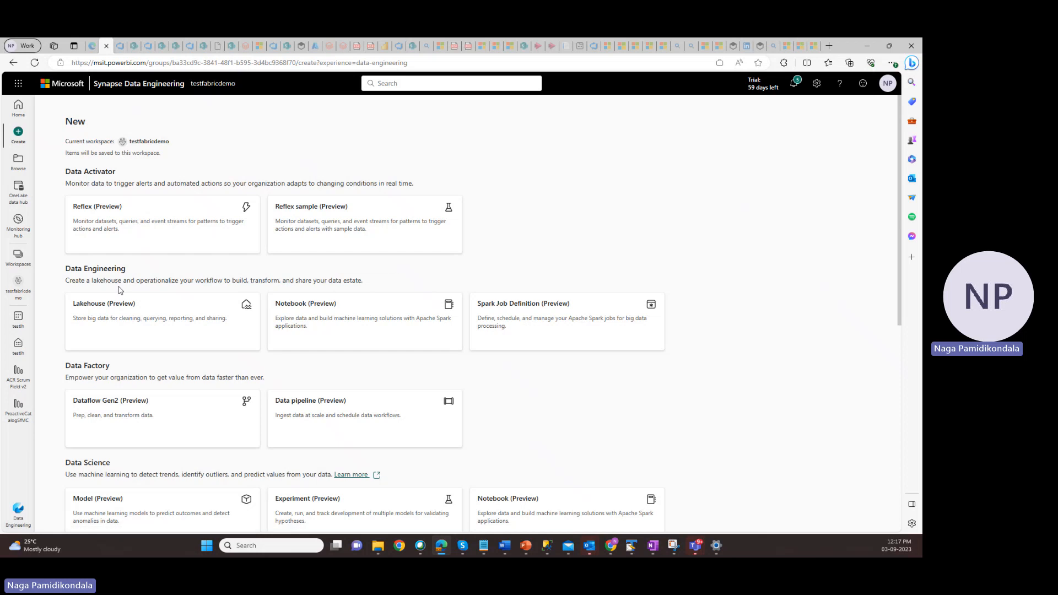
drag(67, 268, 126, 270)
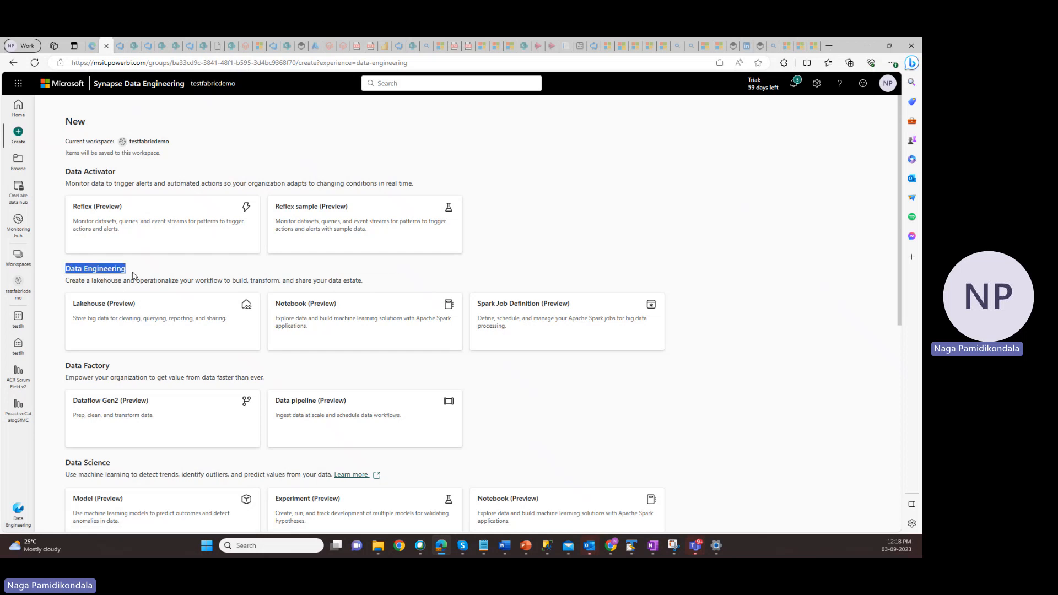
click(107, 312)
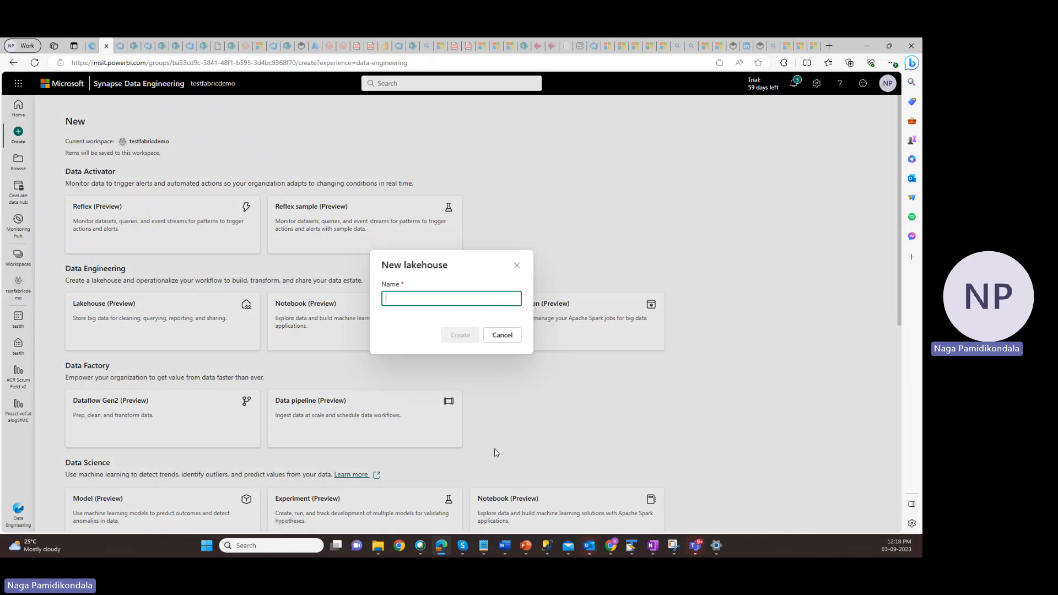
click(526, 546)
click(520, 498)
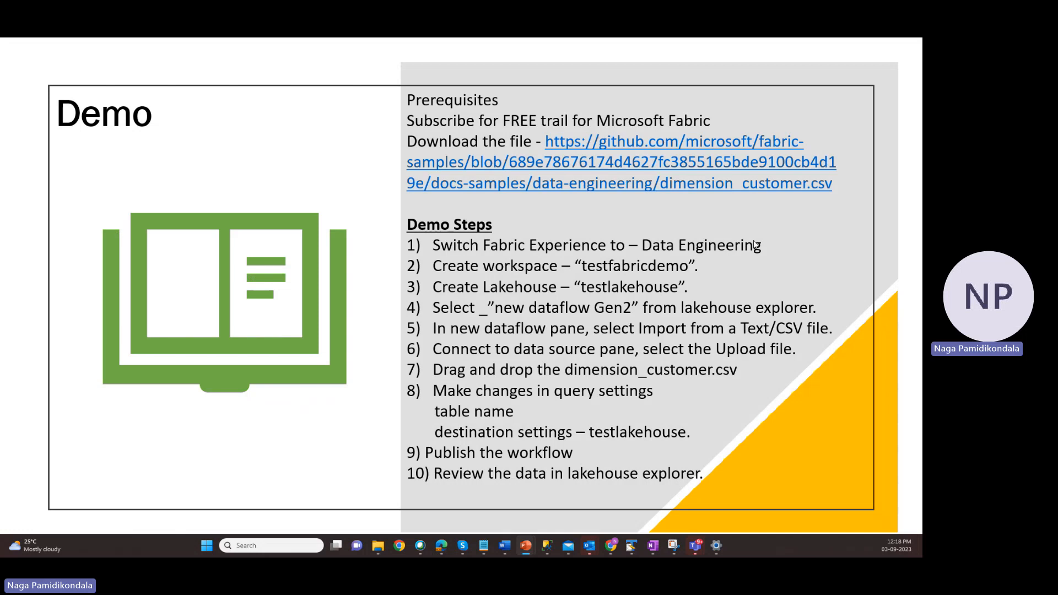
click(442, 546)
text(te)
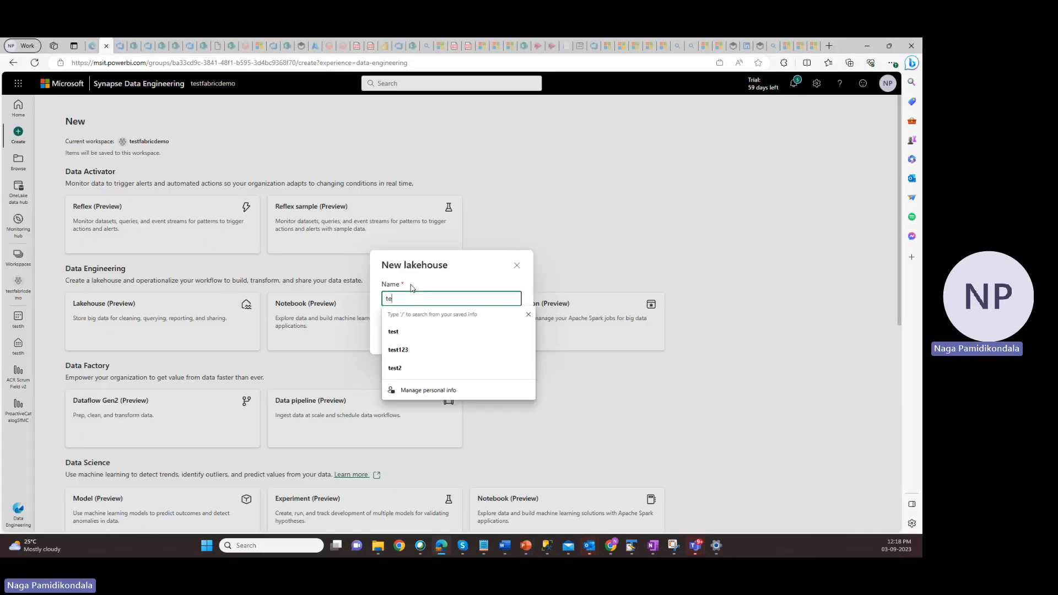
text(stlakehouse)
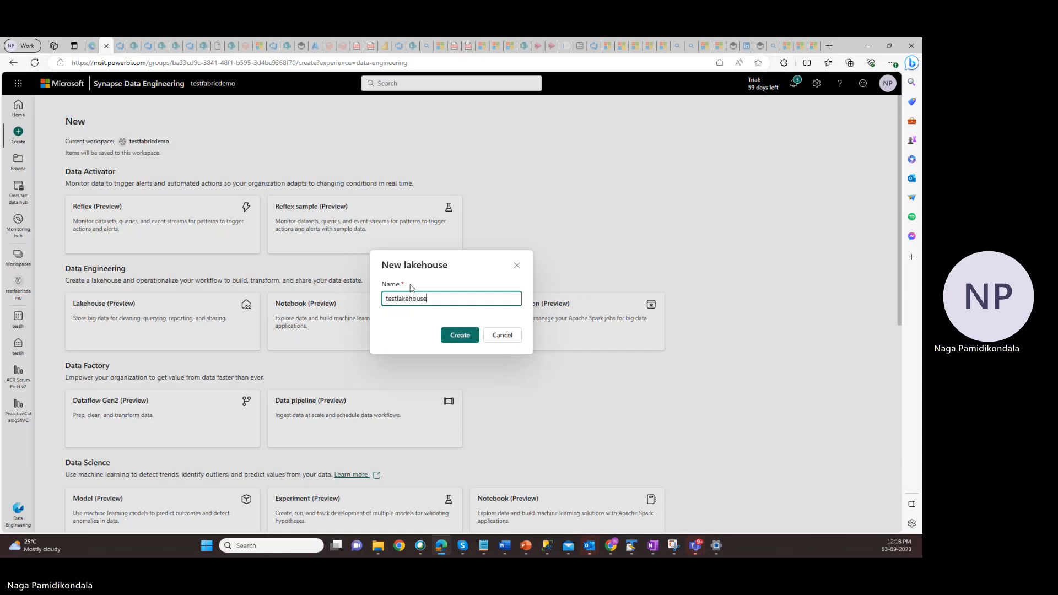
click(460, 335)
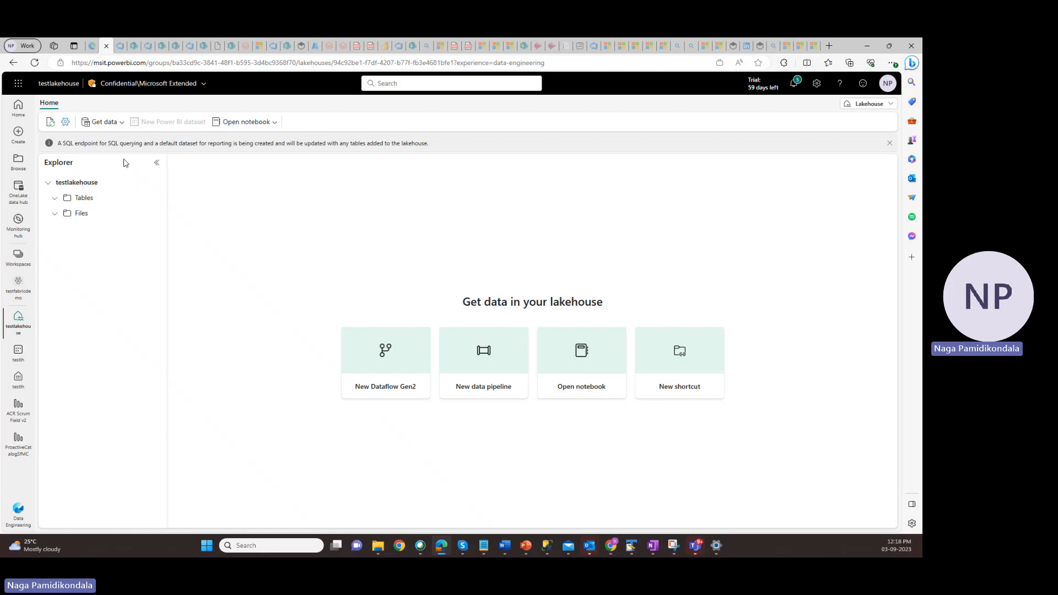
Create a new Dataflow Gen2 from the testlakehouse explorer and dismiss the error notification
click(55, 198)
click(388, 391)
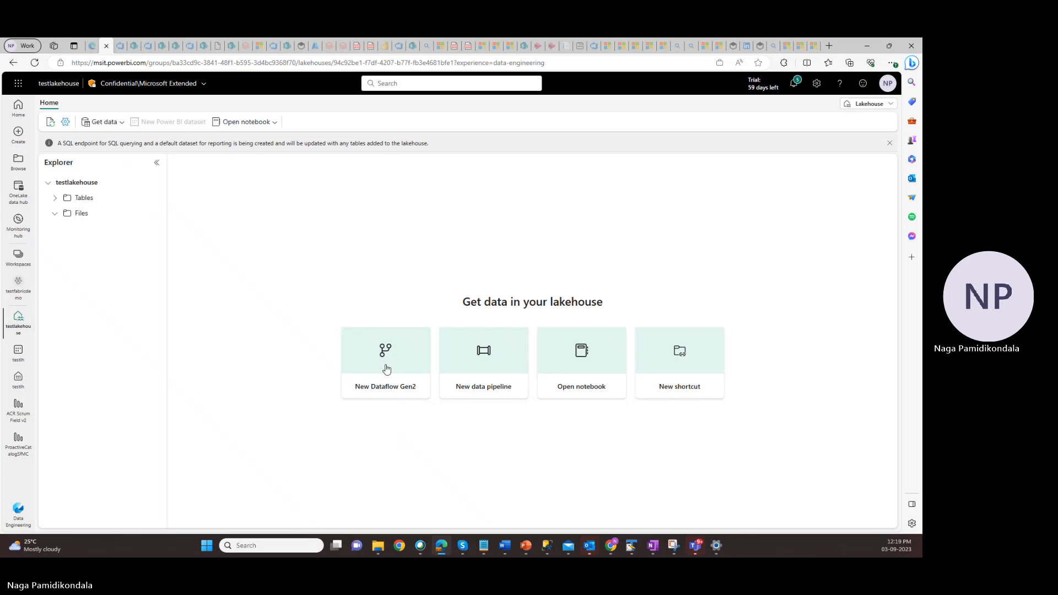
click(387, 368)
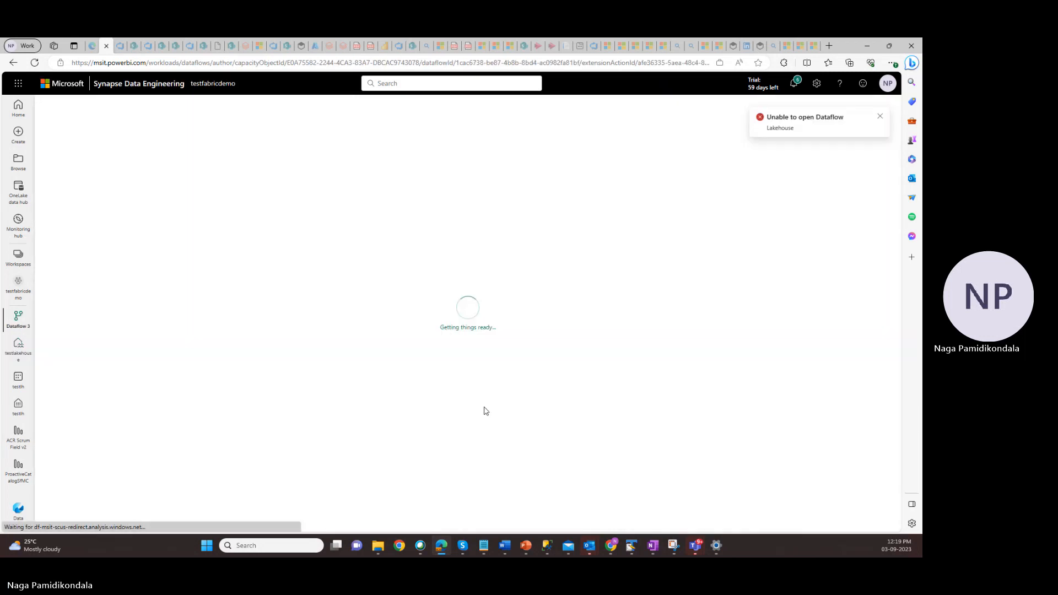
click(880, 117)
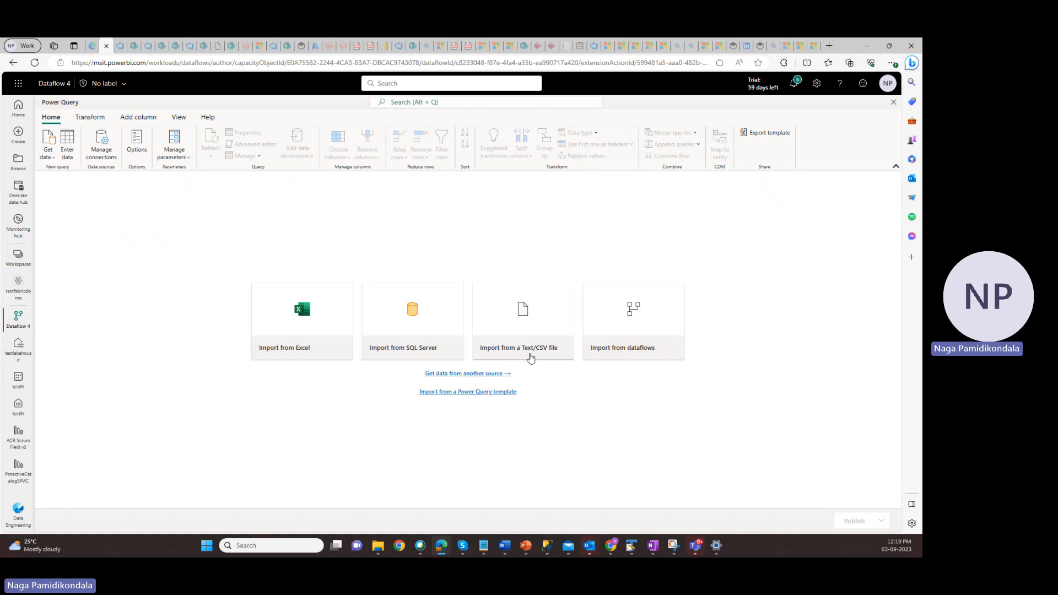
Upload dimension_customer.csv from Downloads as the dataflow's Text/CSV source, checking the file name on the PowerPoint Demo slide
click(536, 354)
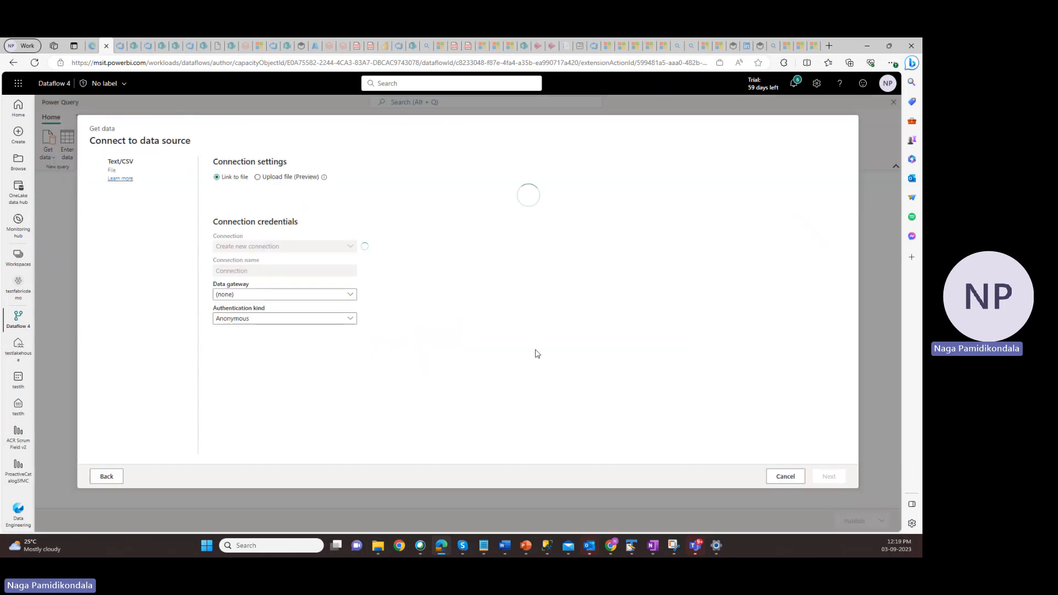
click(258, 177)
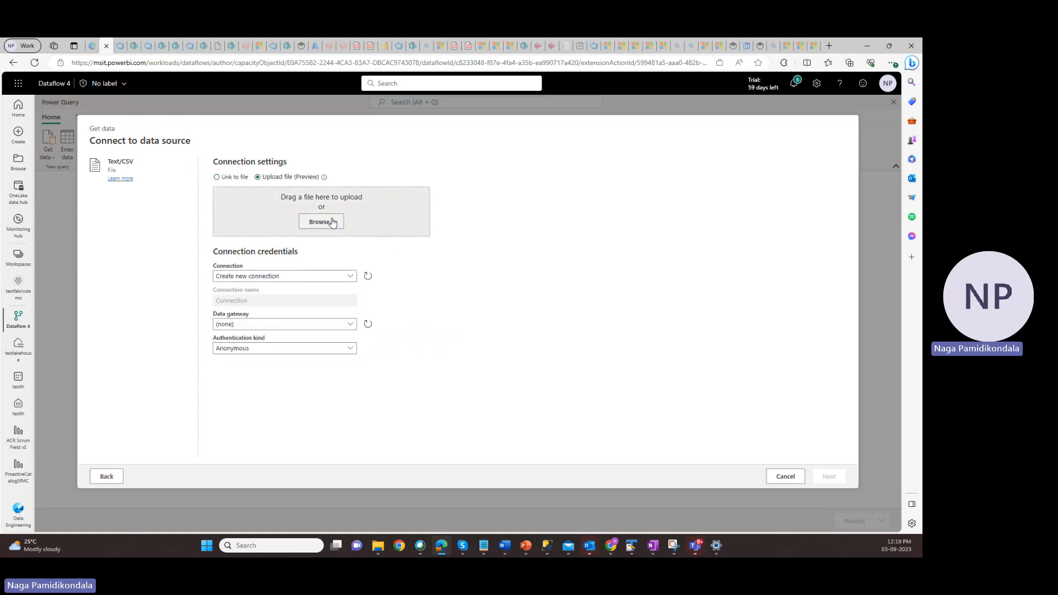
click(330, 224)
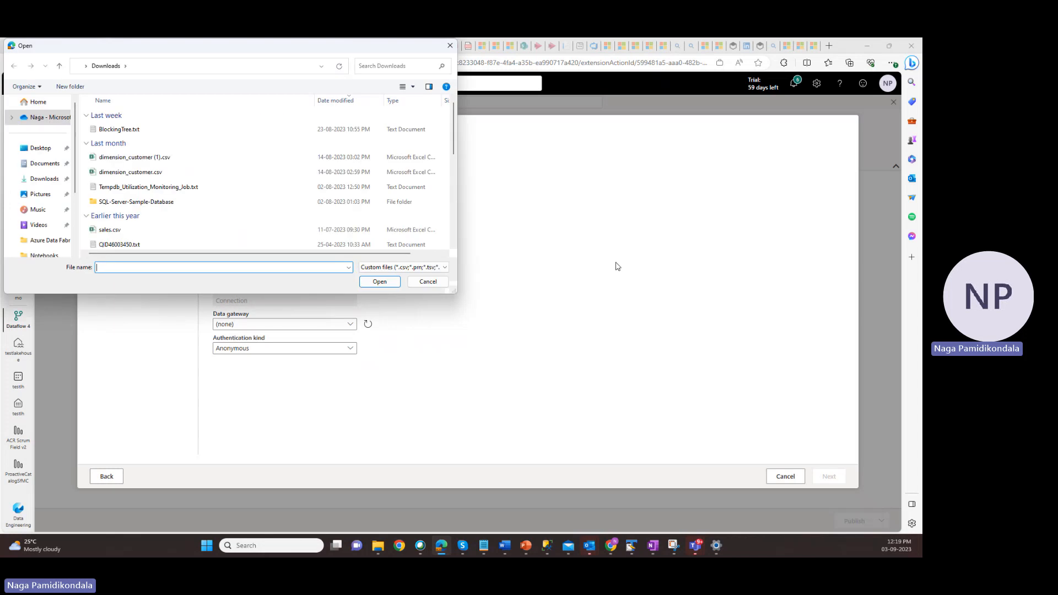
click(147, 173)
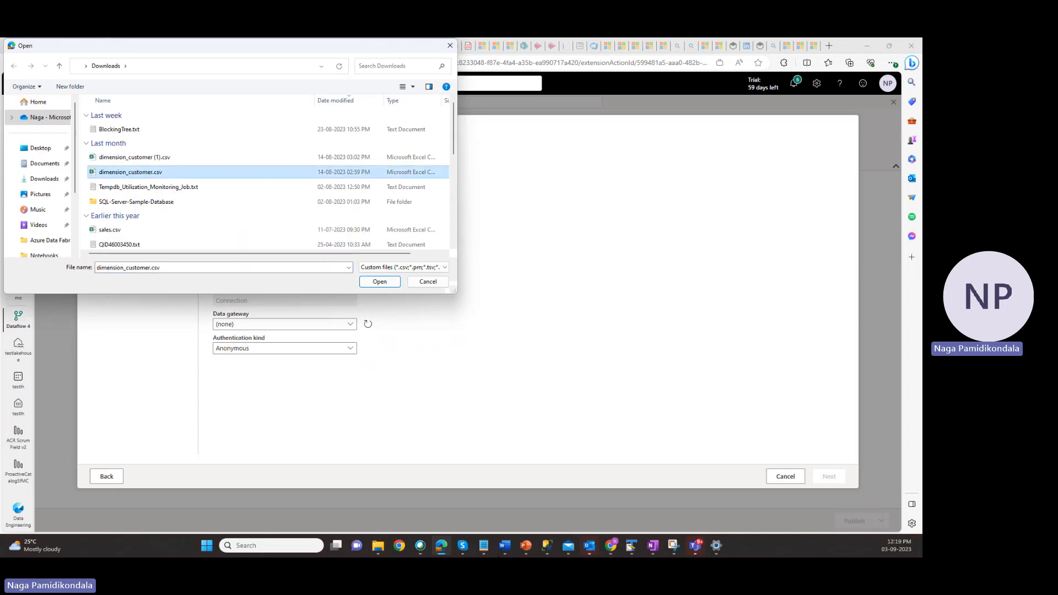
click(526, 546)
click(518, 481)
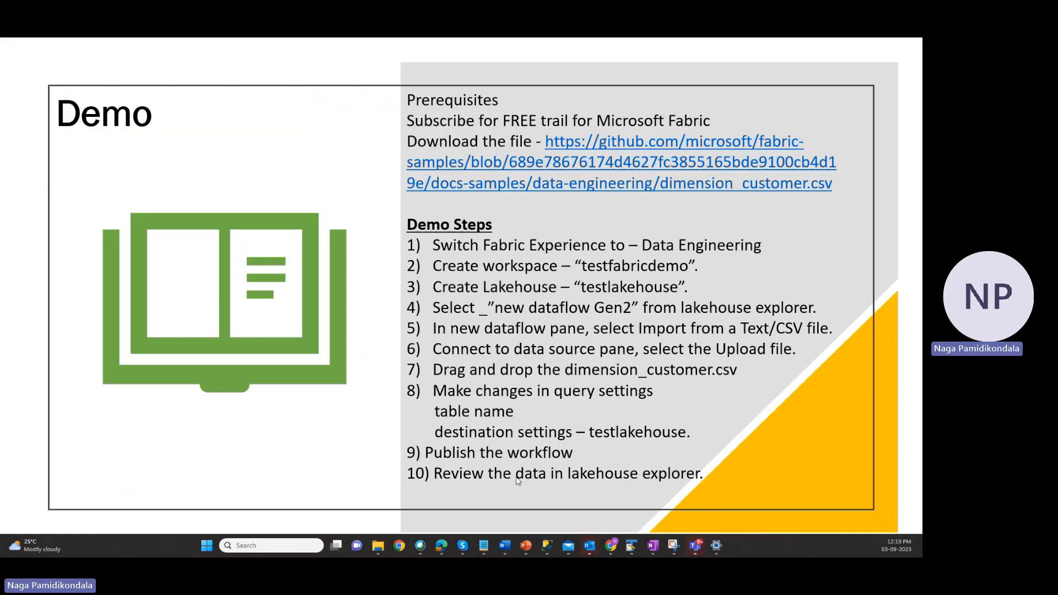
click(442, 547)
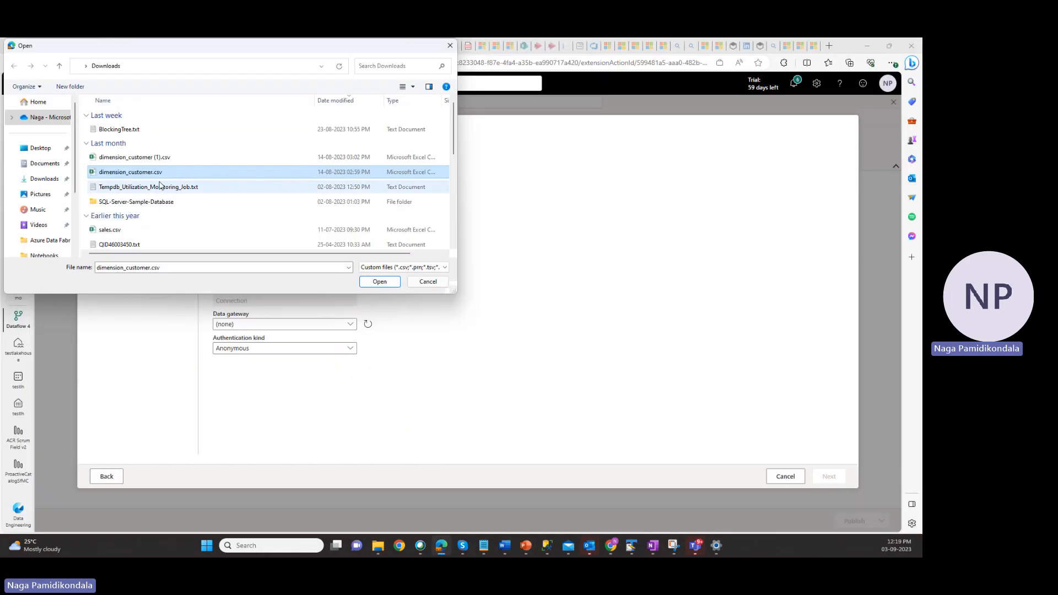
click(393, 285)
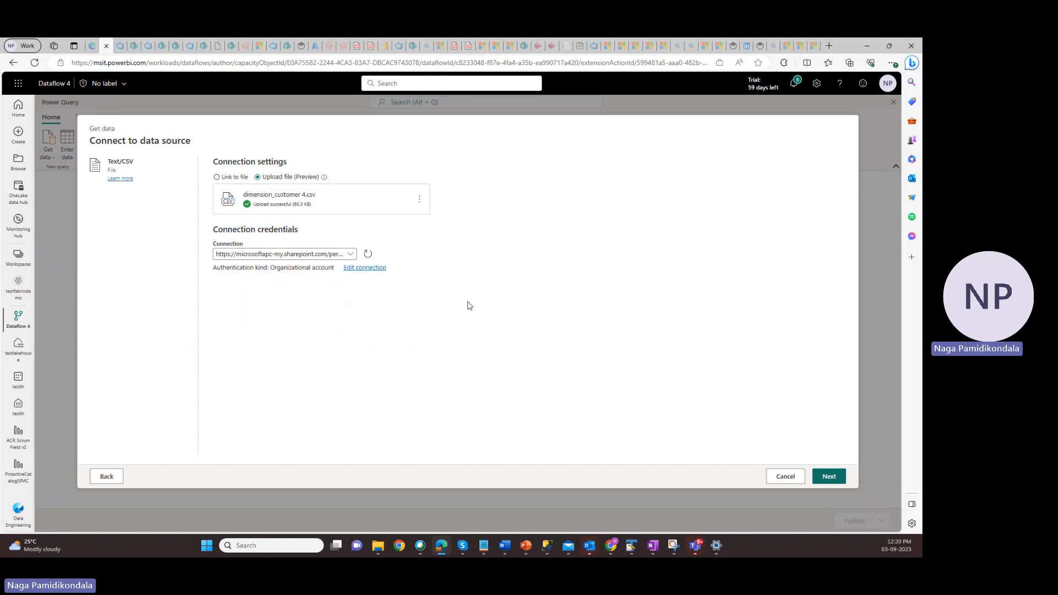
Review the preview of the uploaded file, create the query from it, and remove the query's default Lakehouse data destination
click(831, 484)
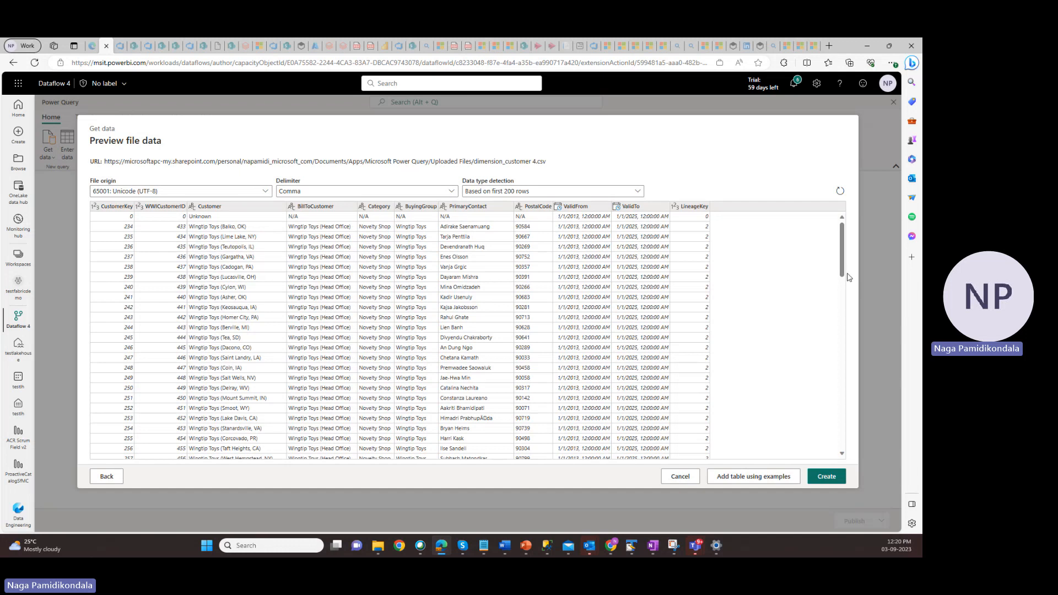
drag(844, 273, 857, 249)
click(829, 477)
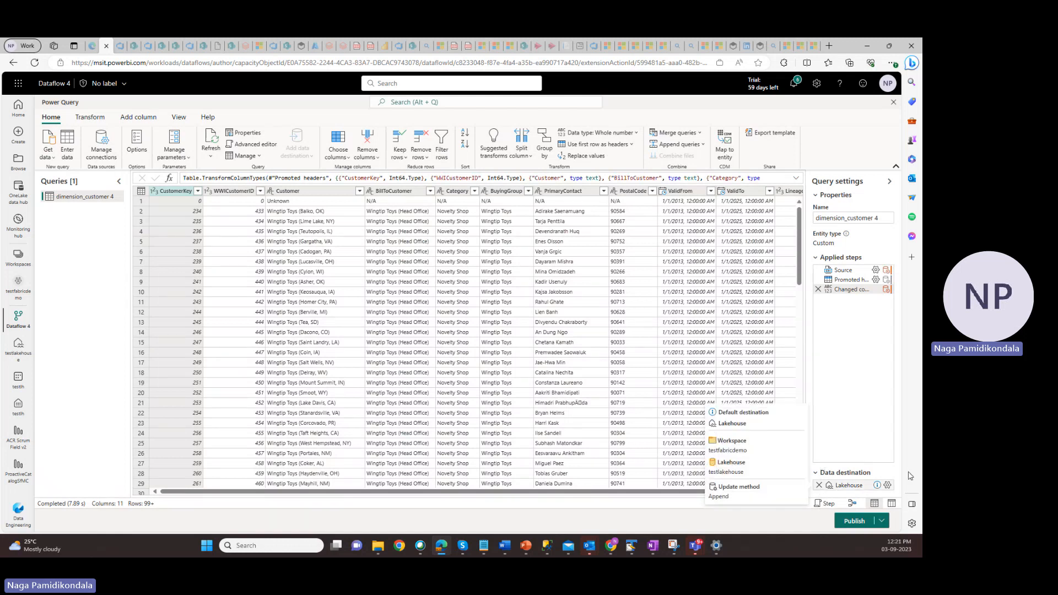
click(819, 485)
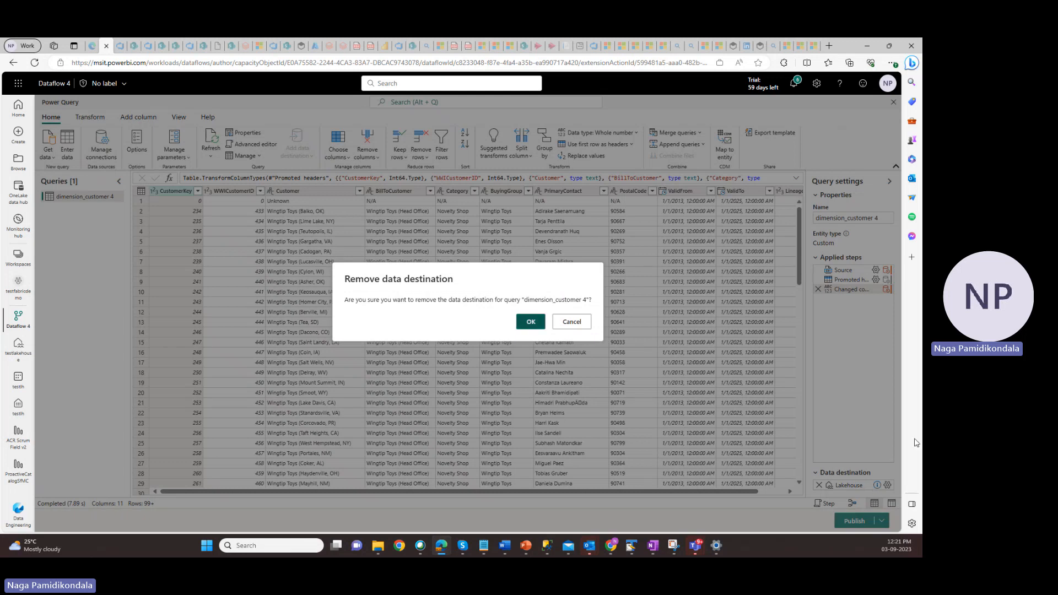
key(Return)
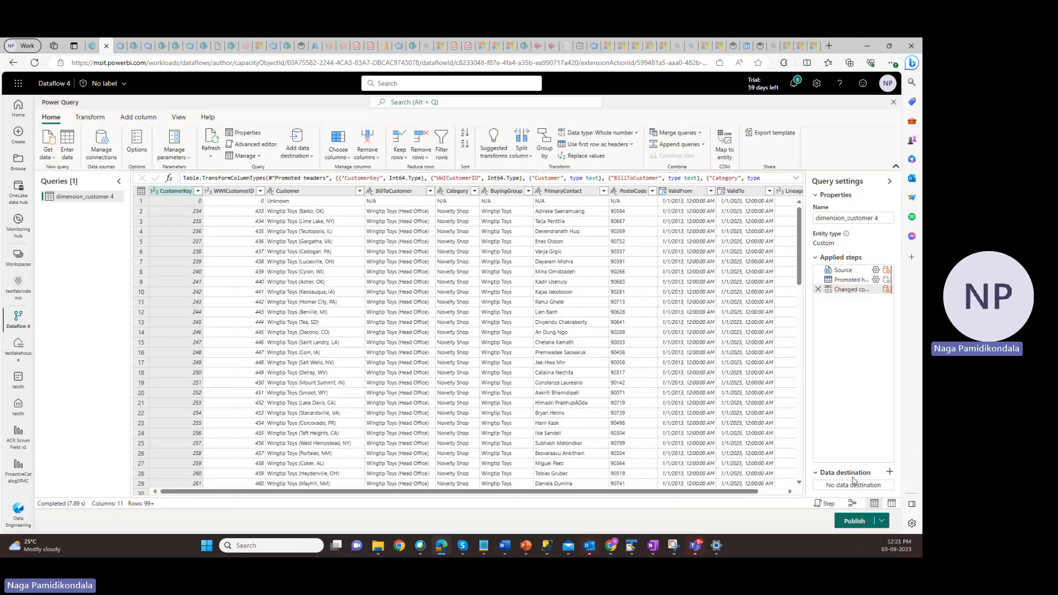
click(889, 472)
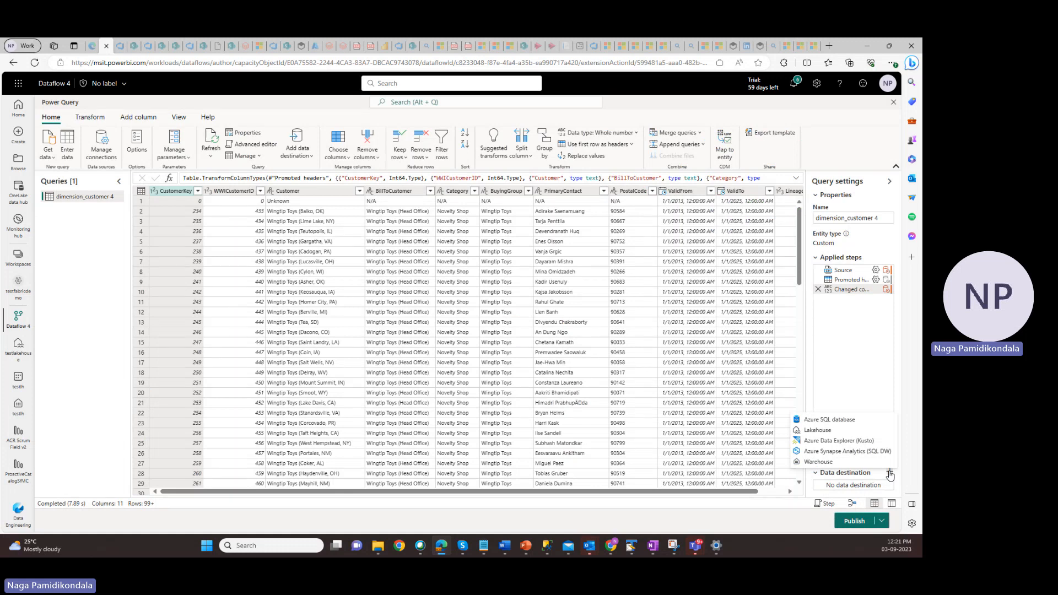
click(827, 432)
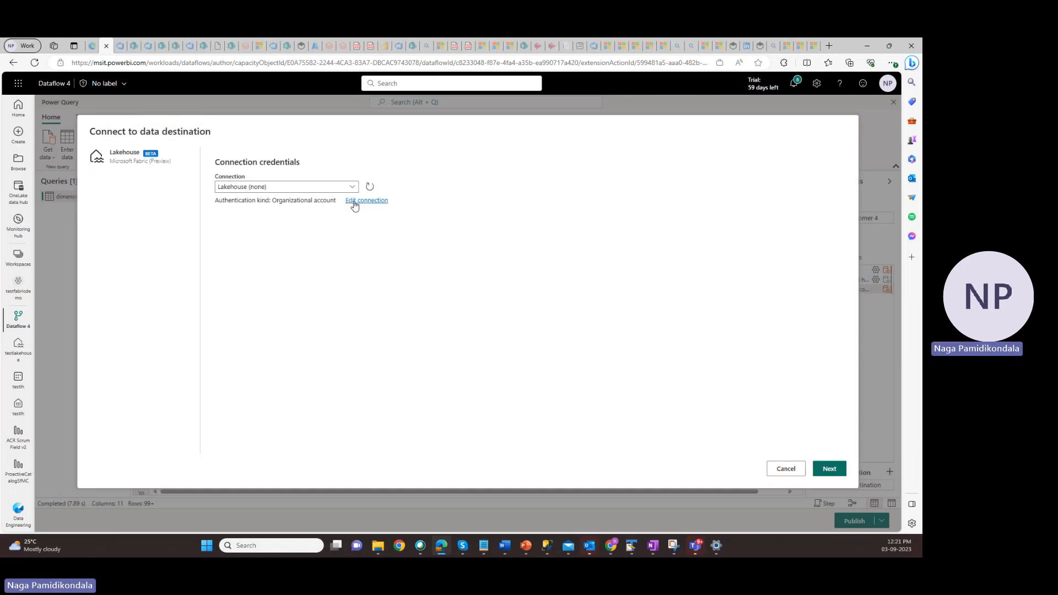
click(351, 190)
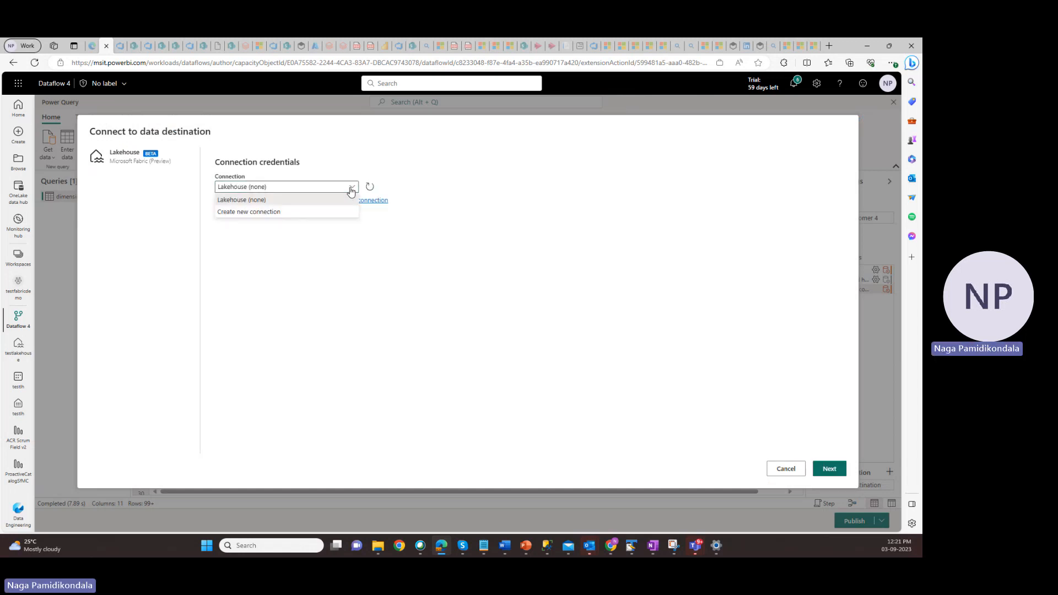
click(272, 214)
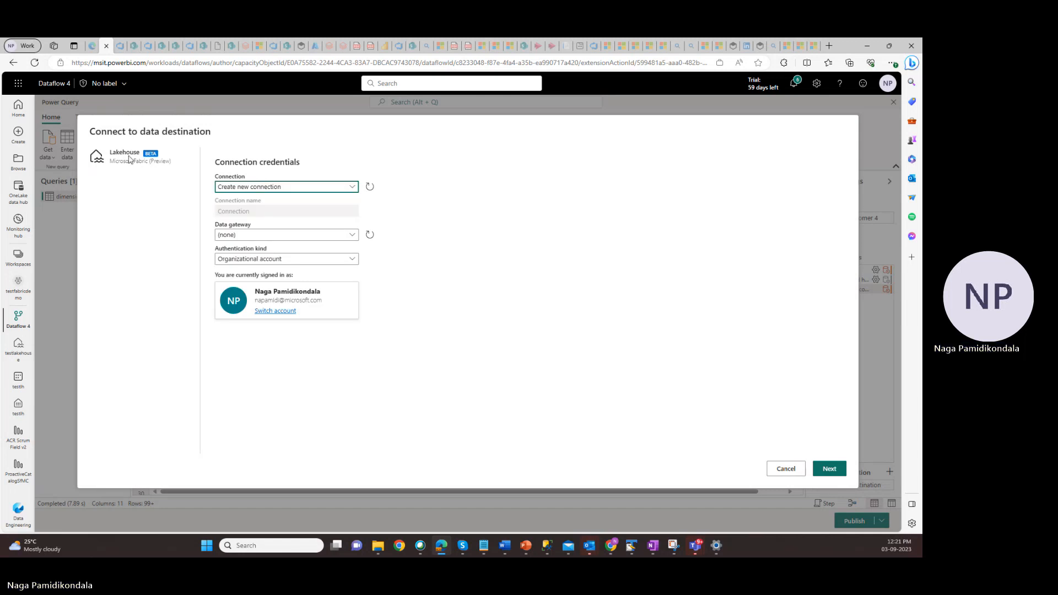
click(825, 474)
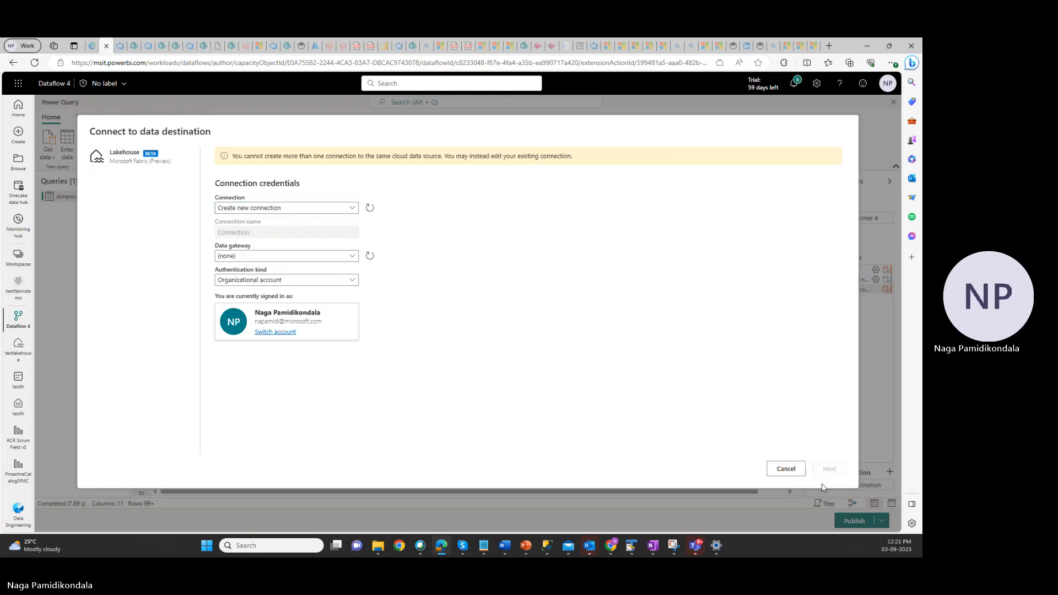
click(786, 469)
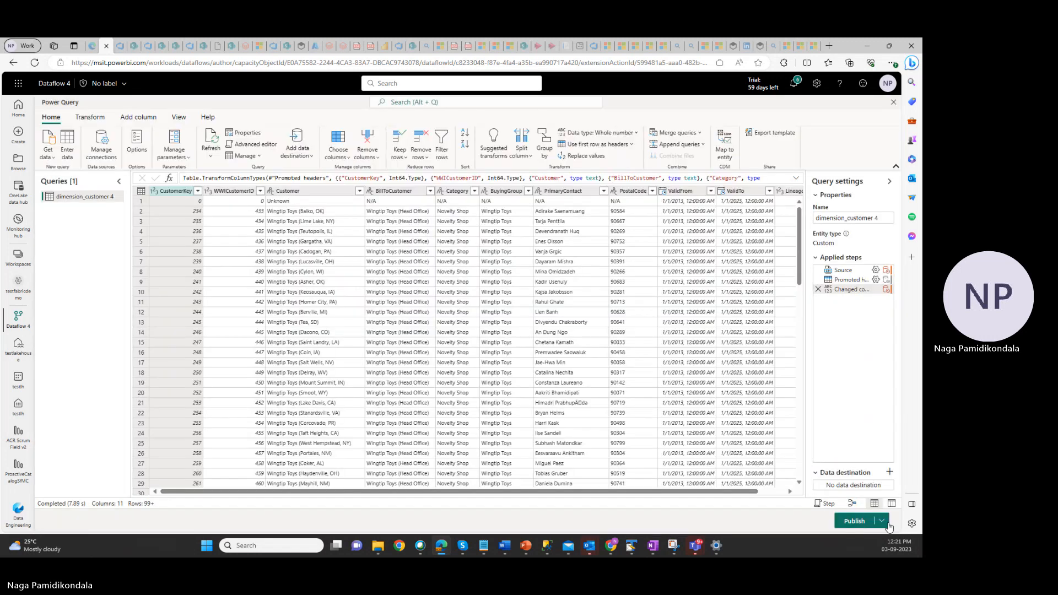
Add a Lakehouse data destination to the query and connect to it with the organizational account
click(890, 472)
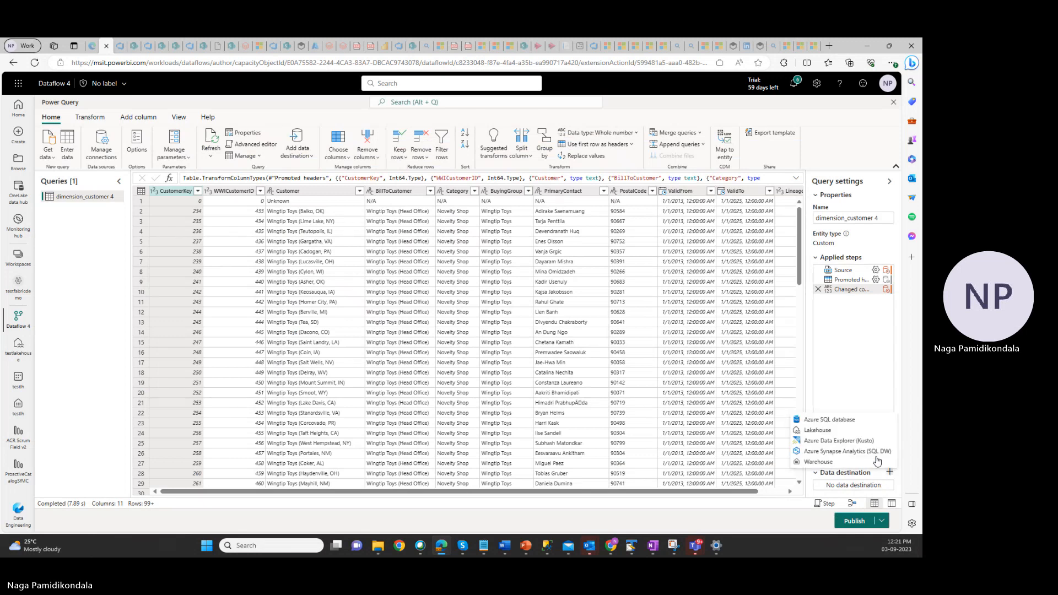
click(813, 429)
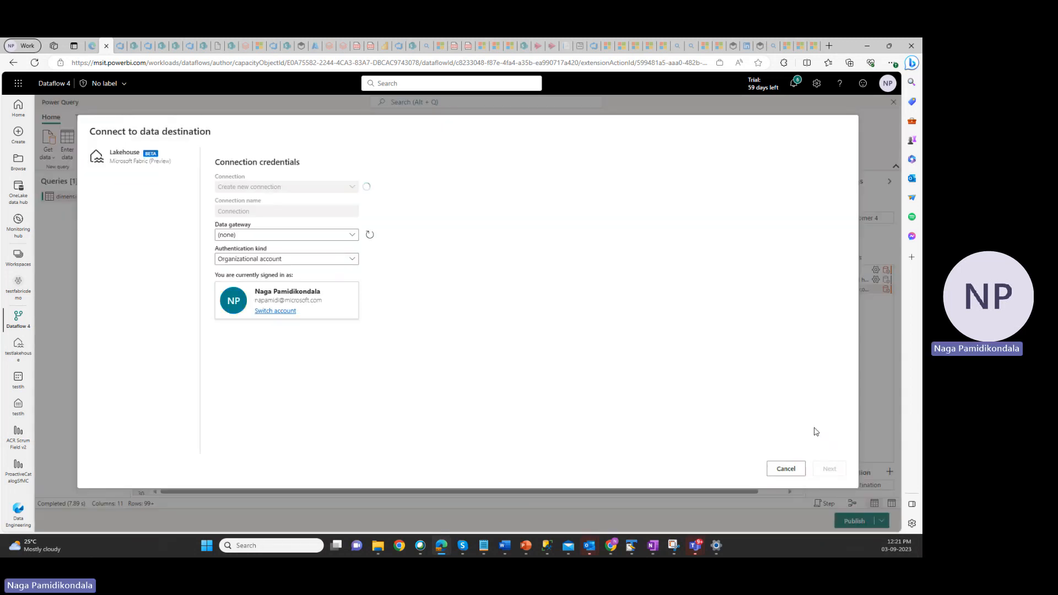
click(829, 468)
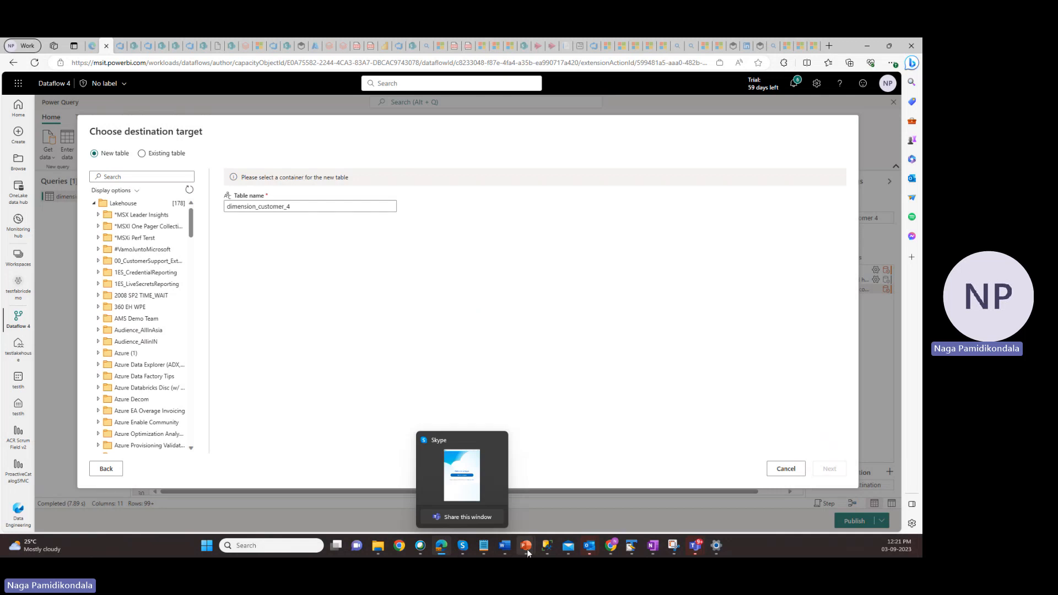
Check the destination on the PowerPoint Demo slide, search the lakehouses for testfabricdemo, and choose its testlakehouse for the new table
mouse_move(527, 553)
click(525, 488)
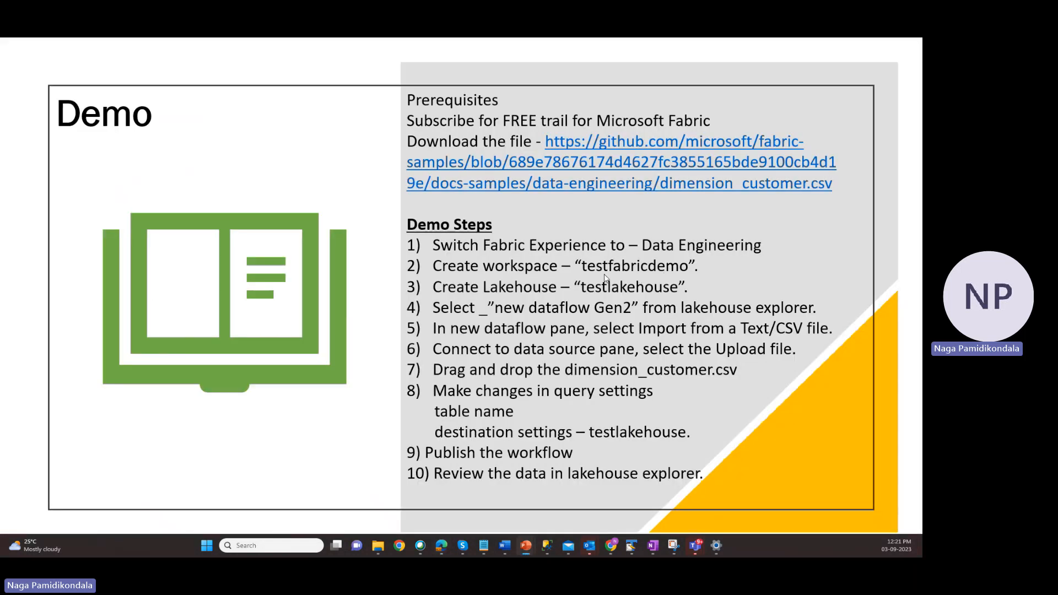
click(451, 545)
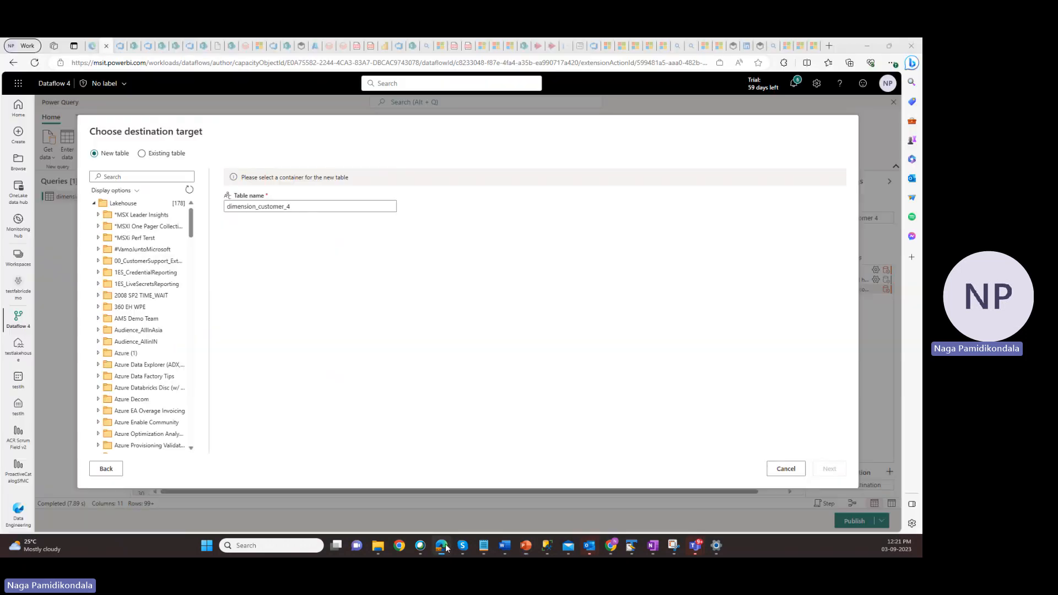
click(127, 178)
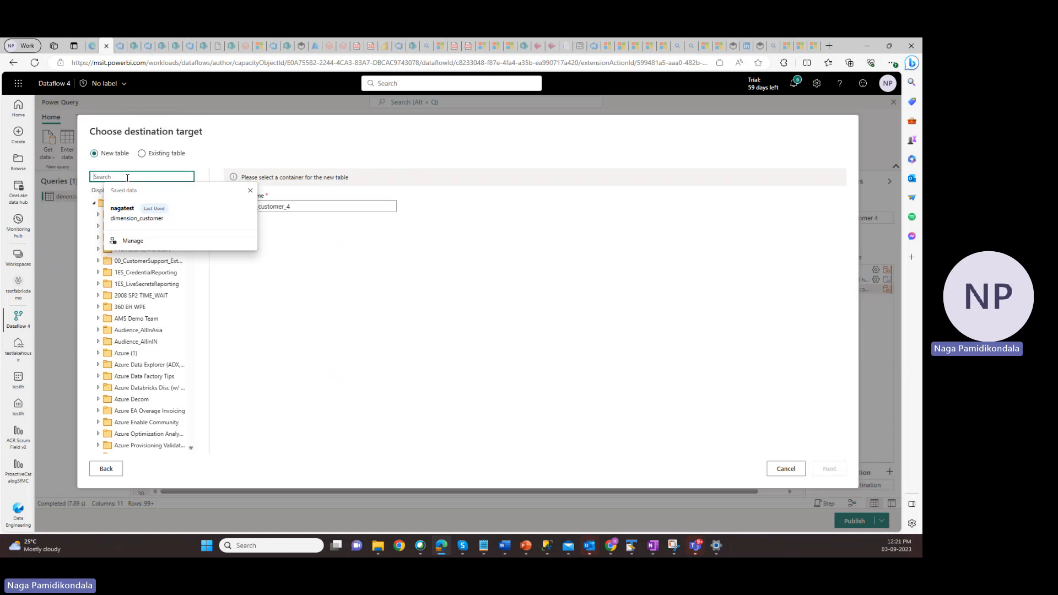
text(test)
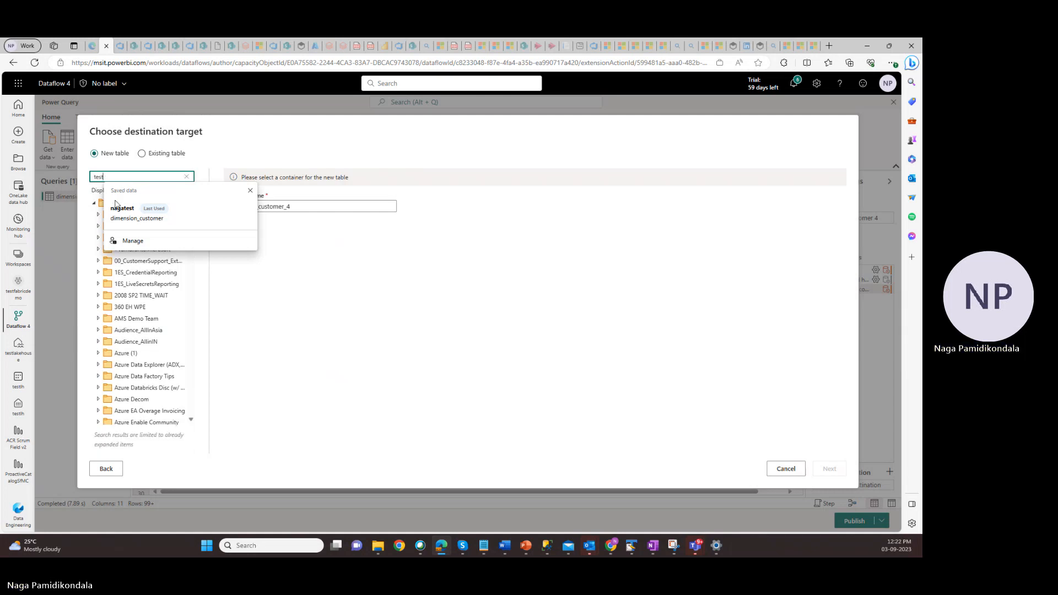
text(fabric)
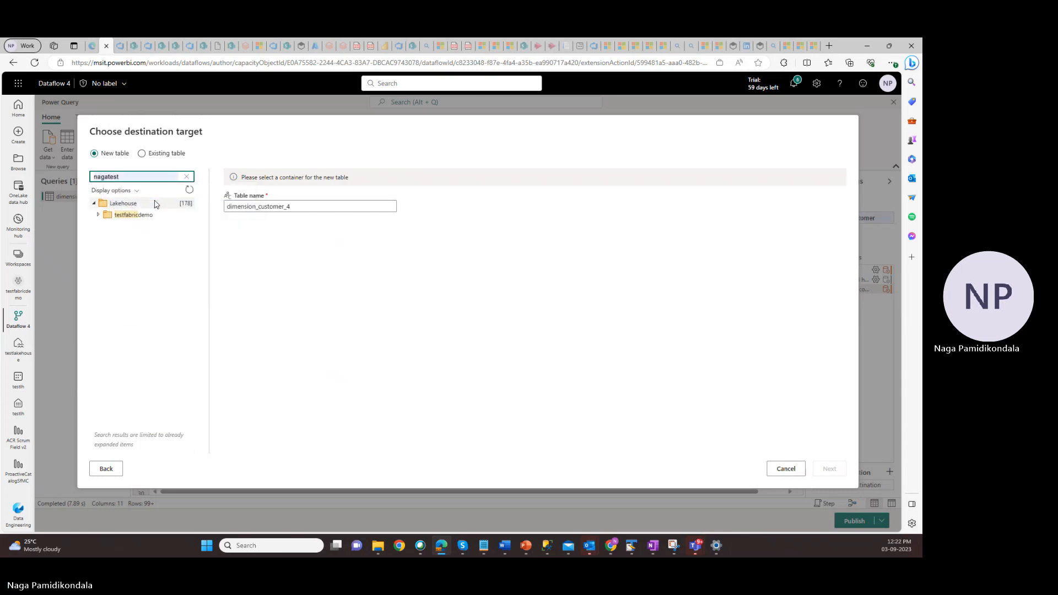
text(demo)
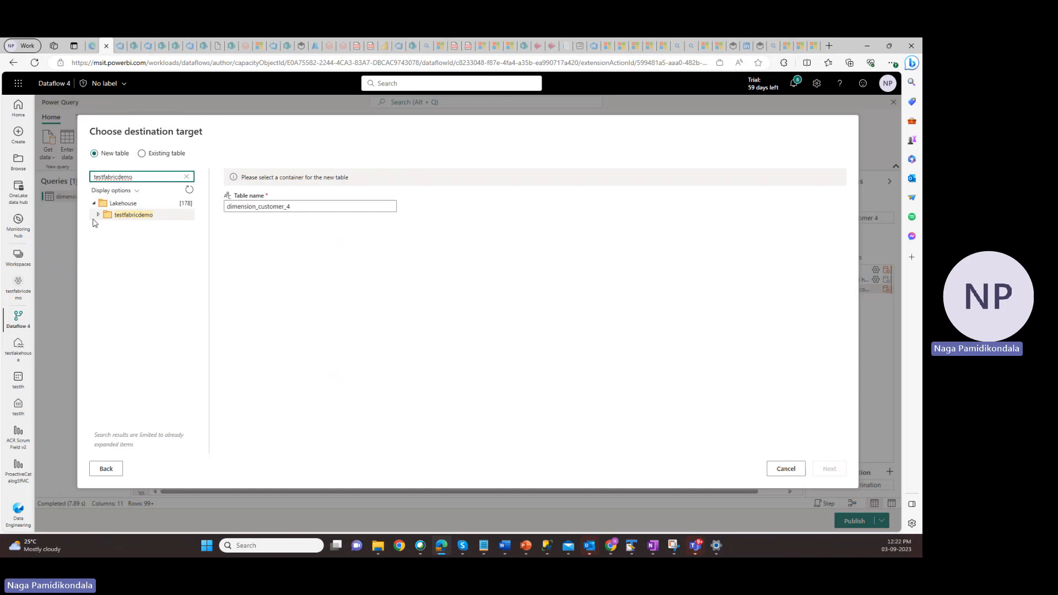
click(99, 216)
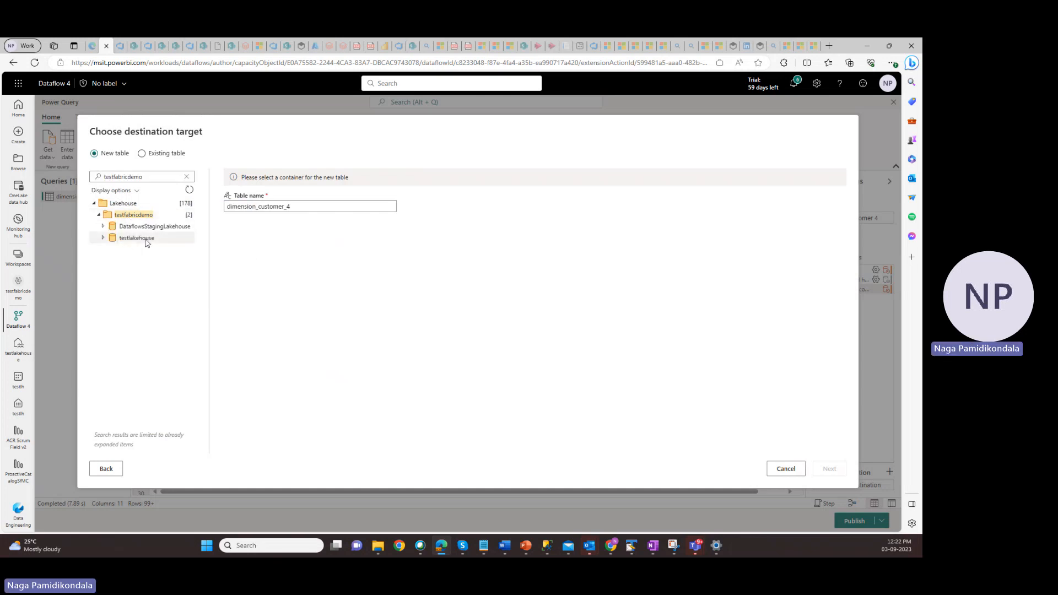
click(151, 240)
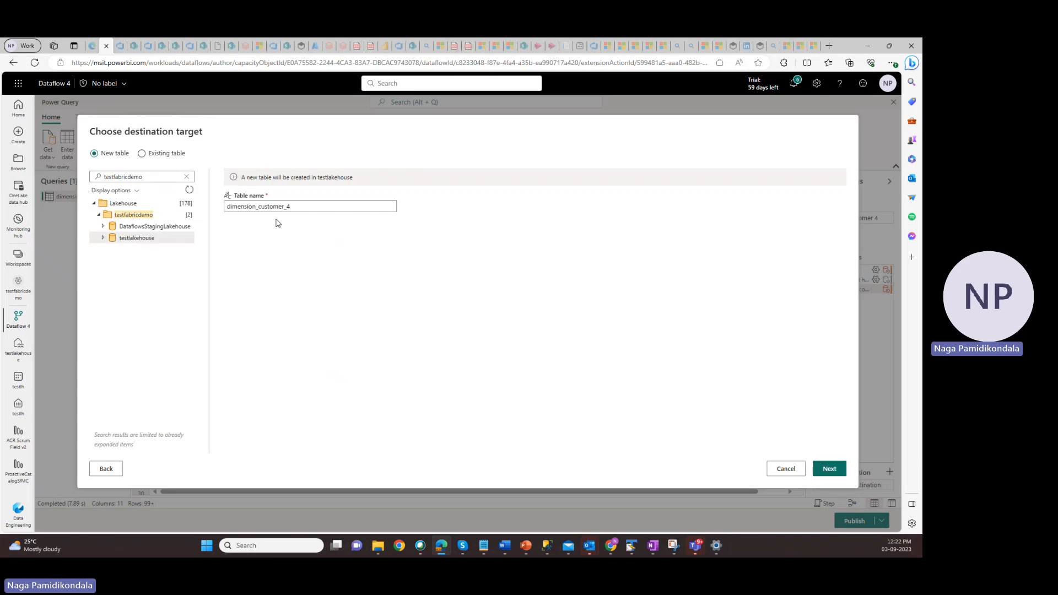
Name the new destination table dimension_customer and continue to the destination settings
click(296, 206)
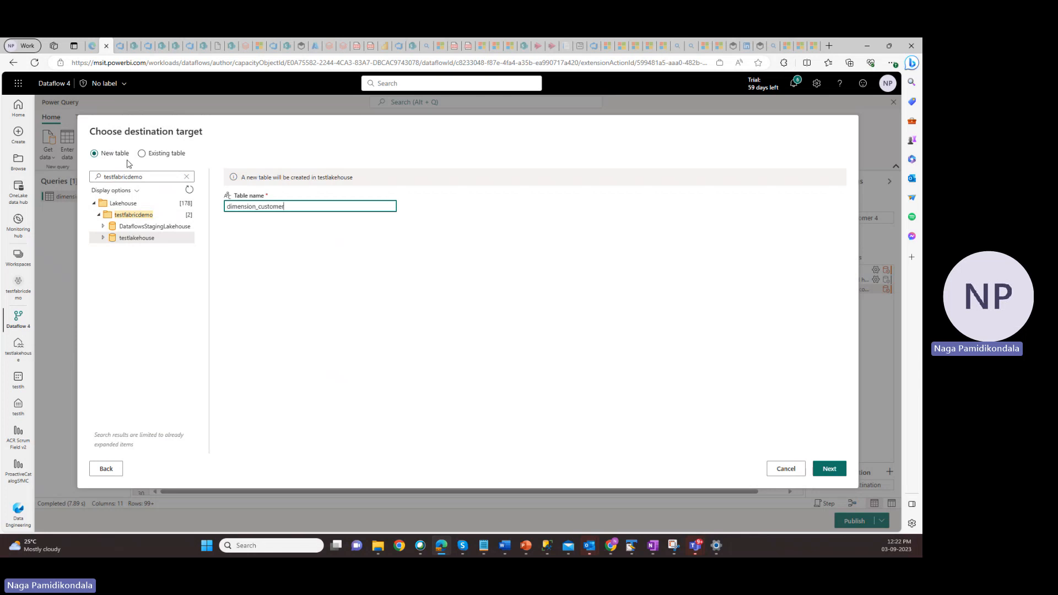
click(822, 468)
click(823, 469)
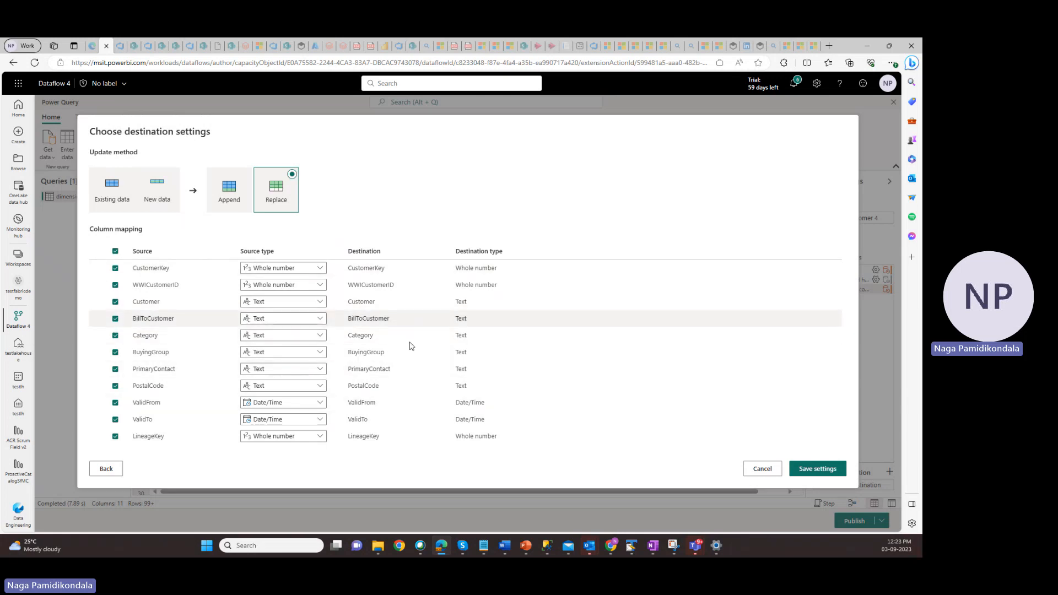
Save the destination settings with the Replace update method and publish the dataflow to the testfabricdemo workspace
click(810, 471)
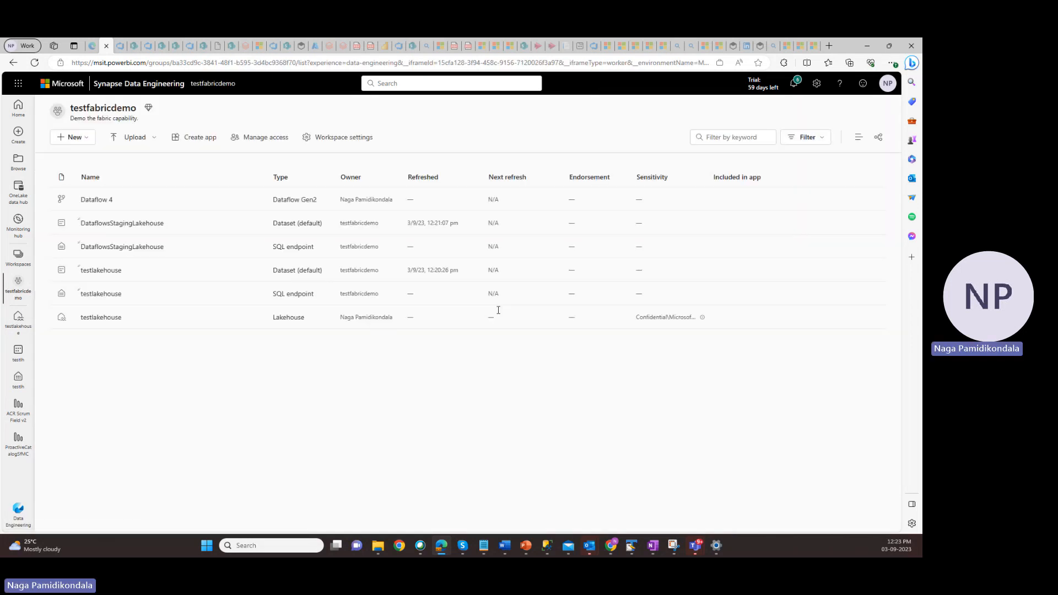
double_click(81, 108)
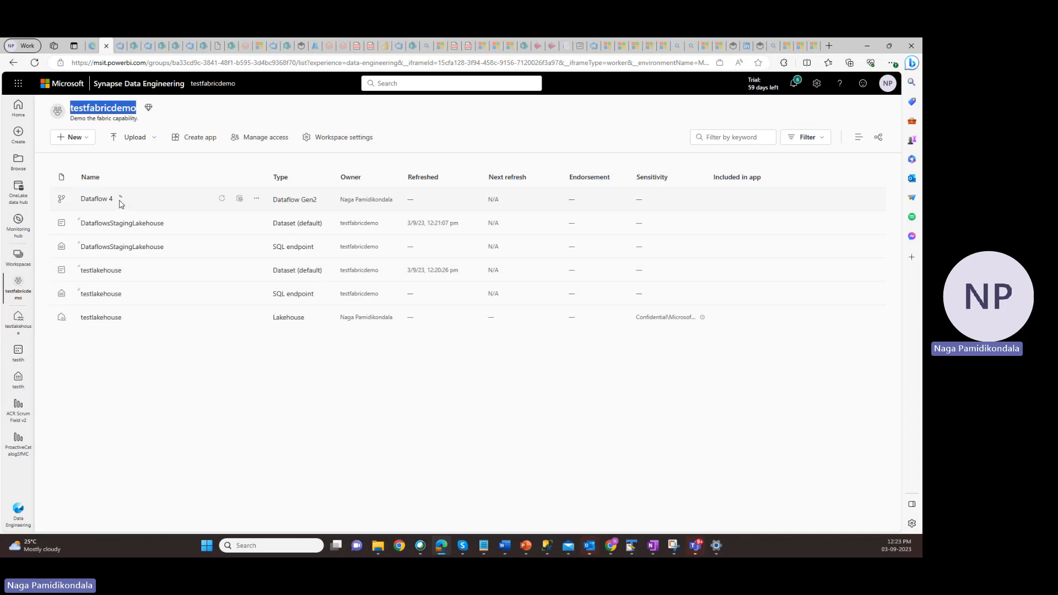
Open the testlakehouse lakehouse from the workspace and refresh its Tables folder several times to load the published table
mouse_move(120, 205)
click(102, 318)
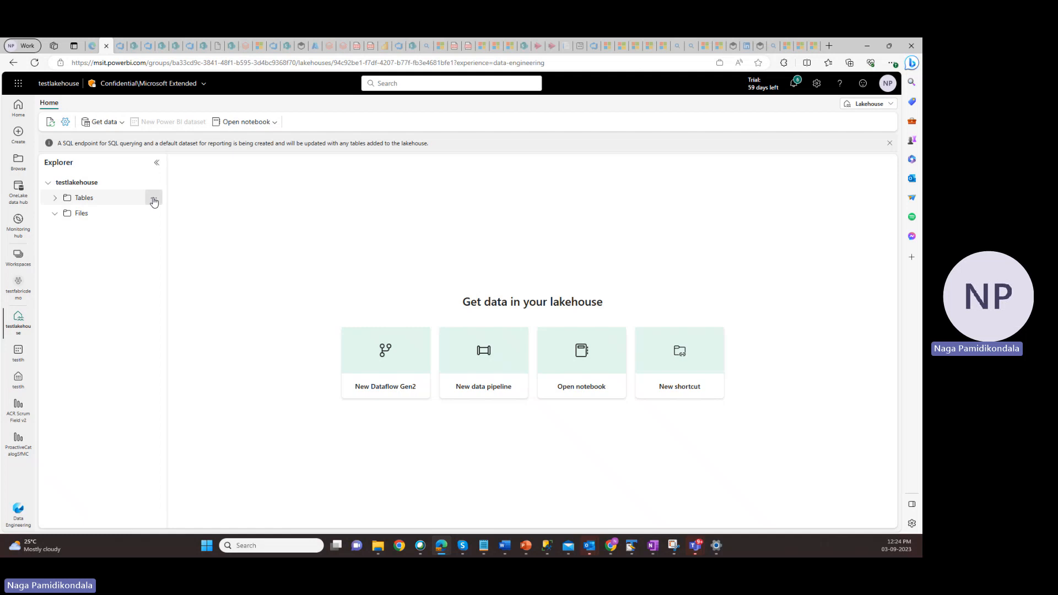
click(155, 200)
click(175, 265)
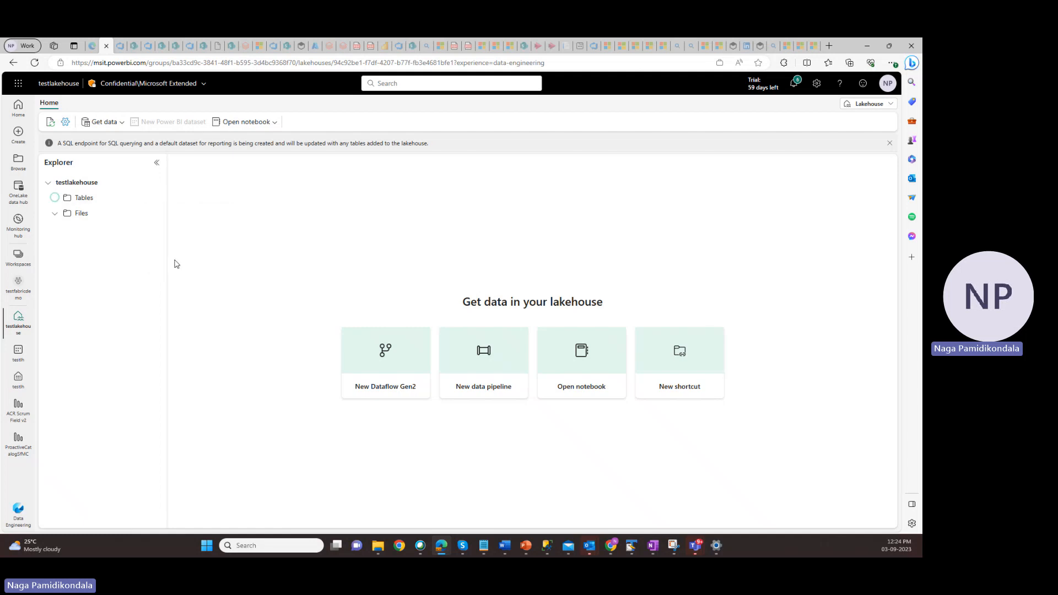
click(54, 199)
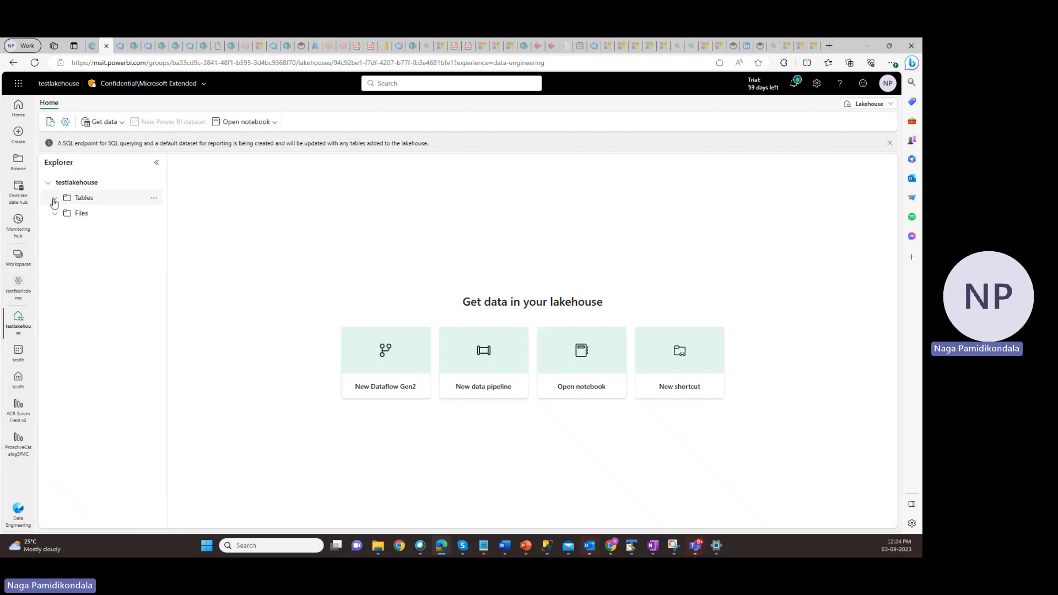
click(154, 199)
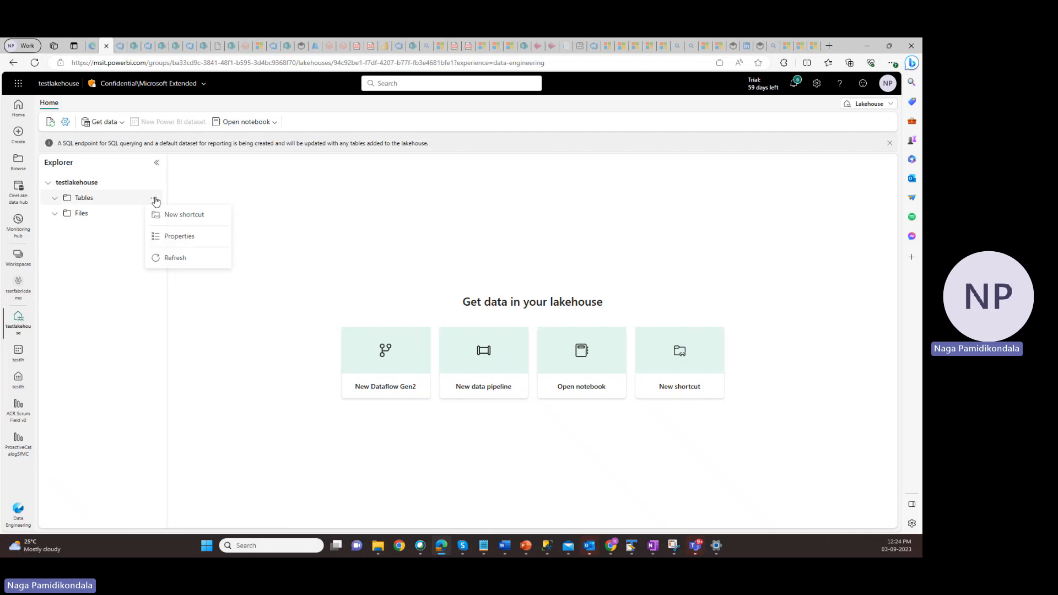
click(175, 259)
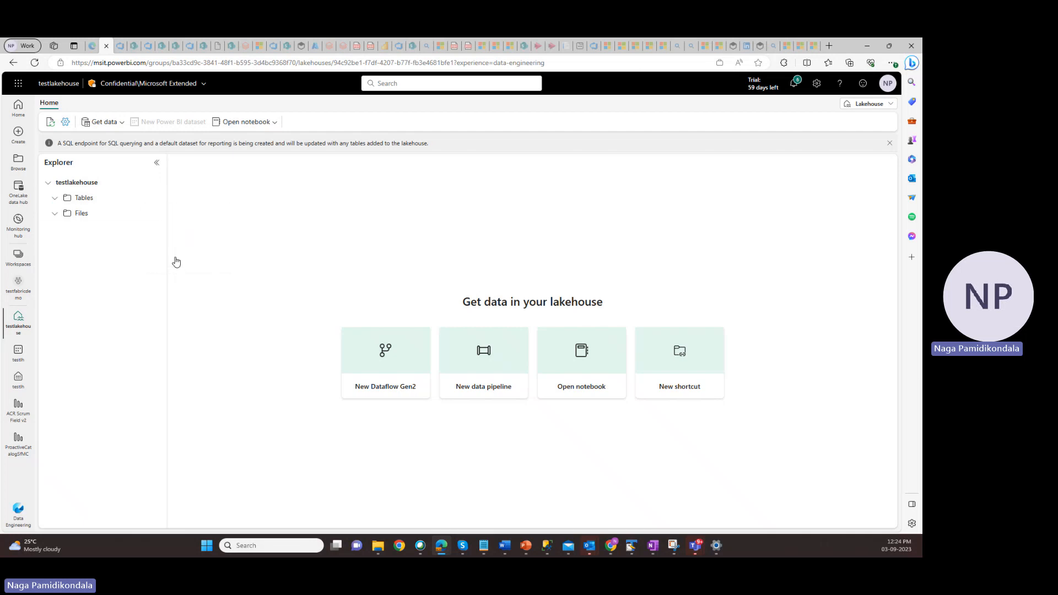
click(153, 198)
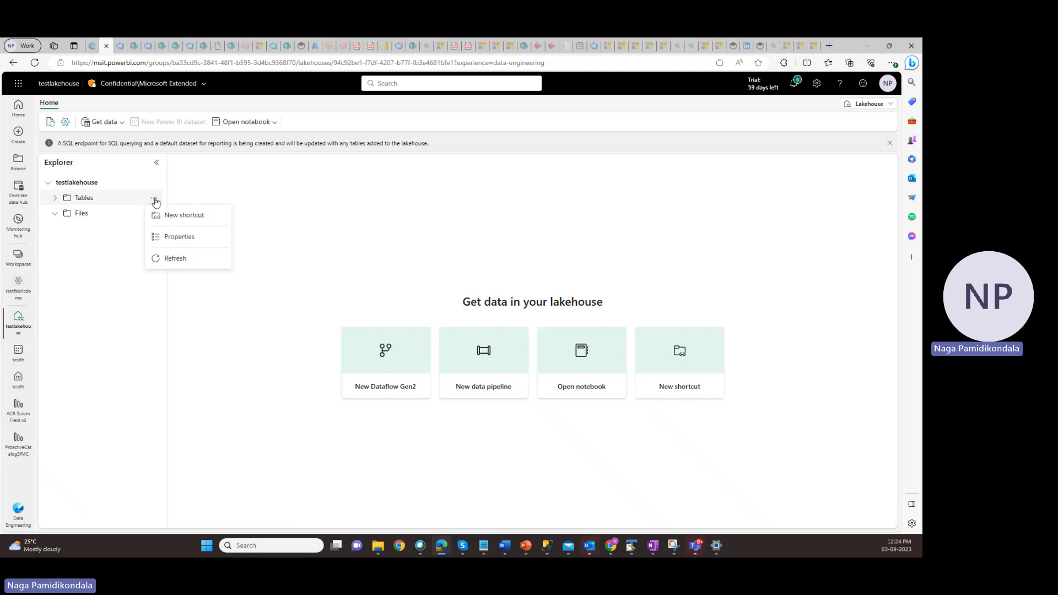
click(175, 259)
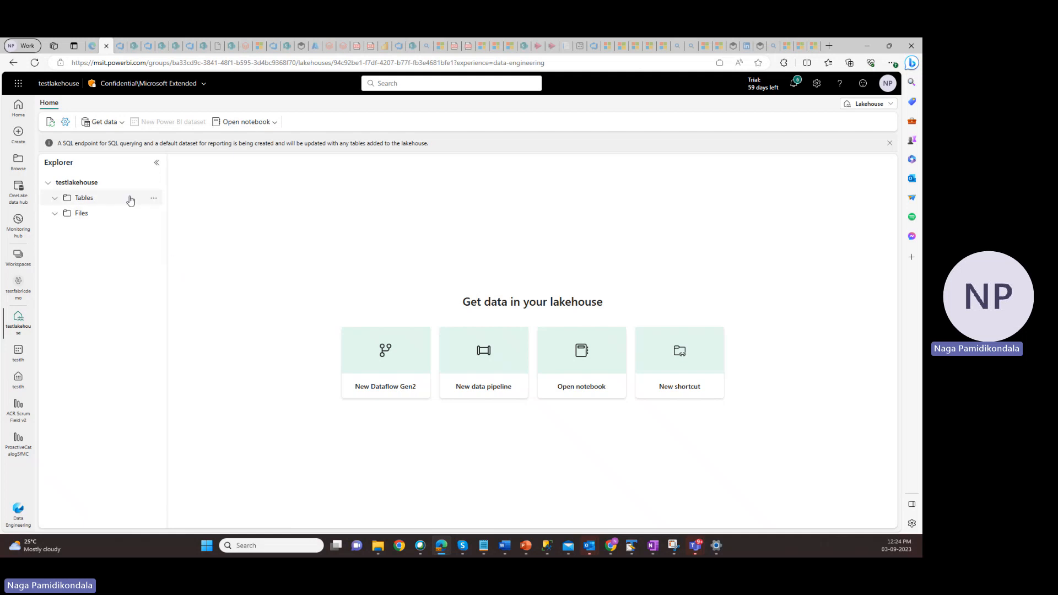
click(154, 198)
click(175, 259)
click(154, 198)
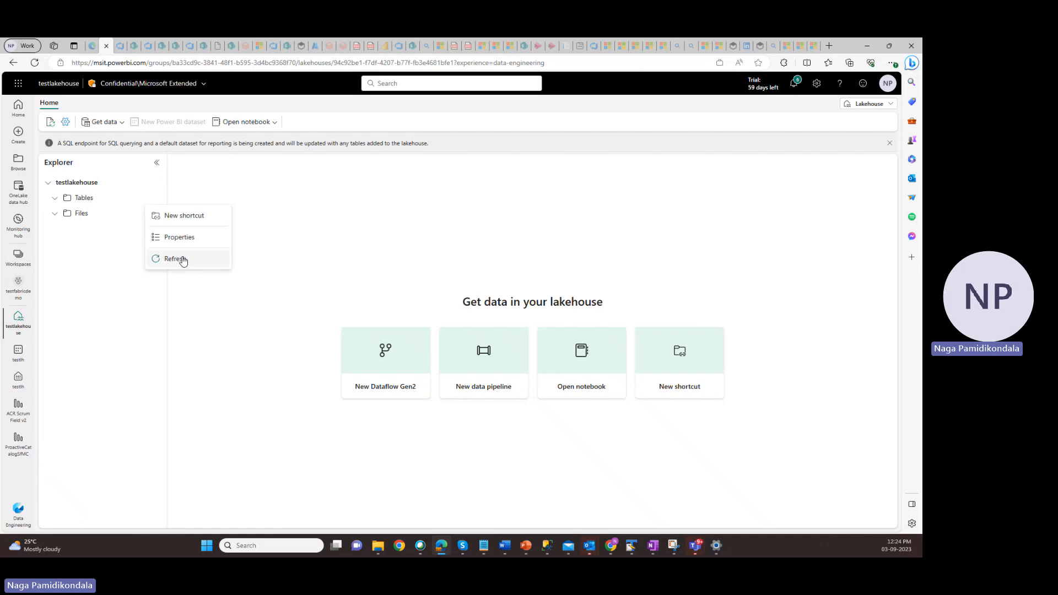
click(183, 260)
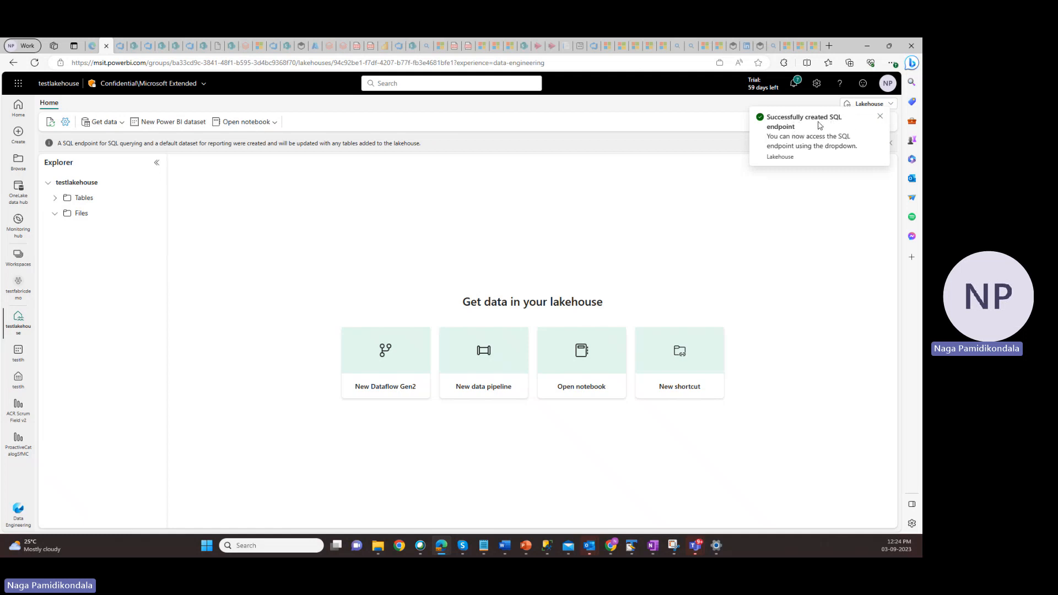
Dismiss the notification, refresh and expand the Tables folder once more, and preview the dimension_customer table's data
click(880, 116)
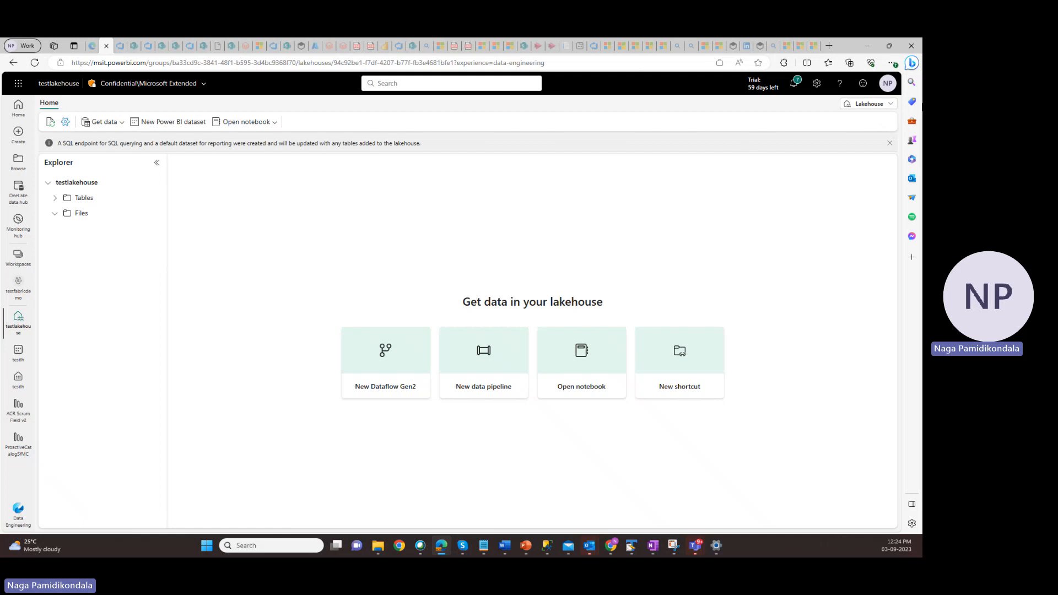
mouse_move(109, 204)
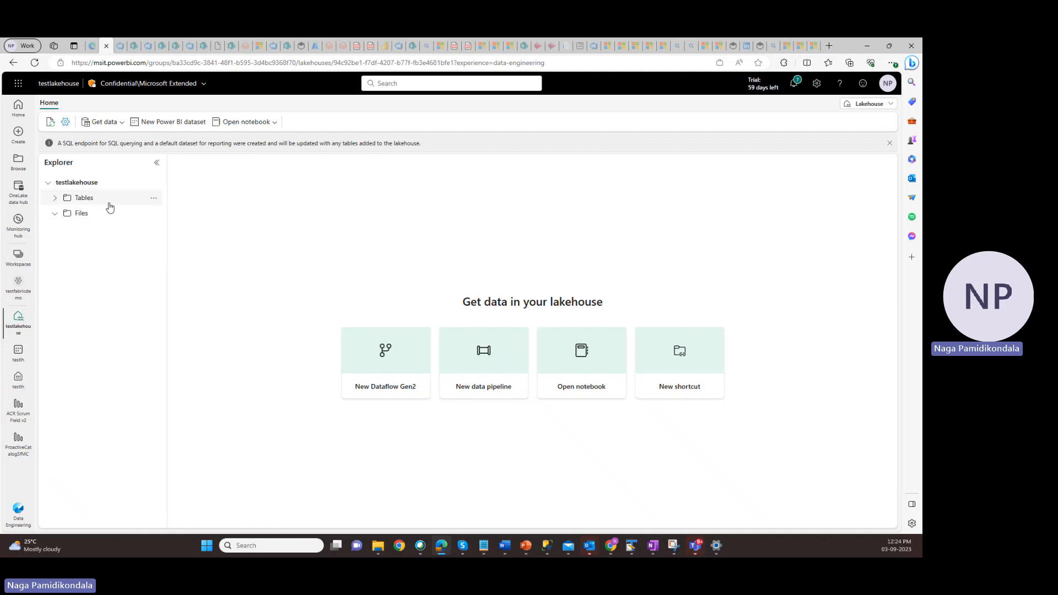
click(153, 199)
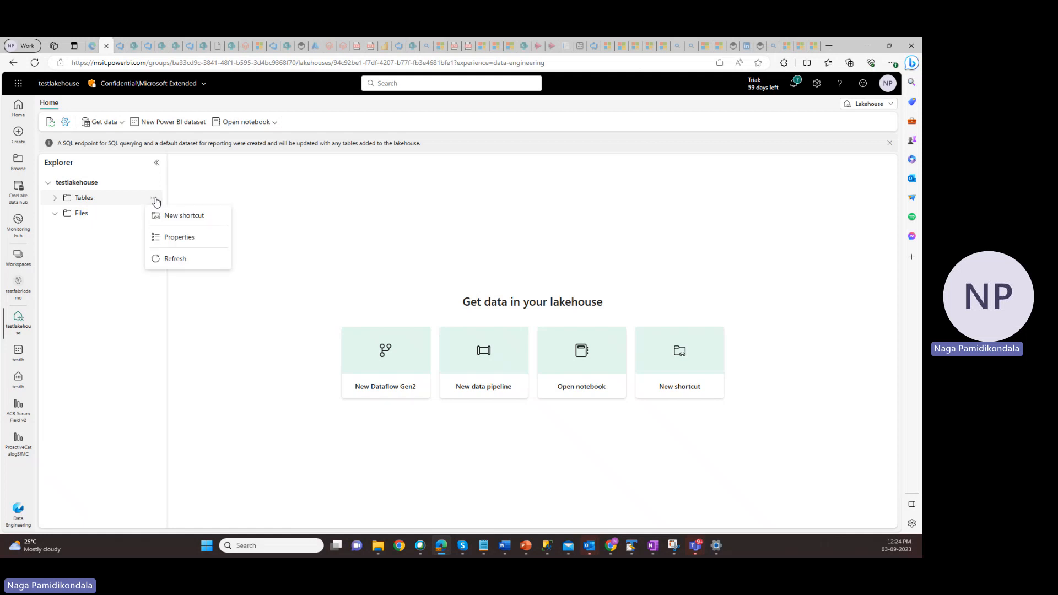
click(176, 259)
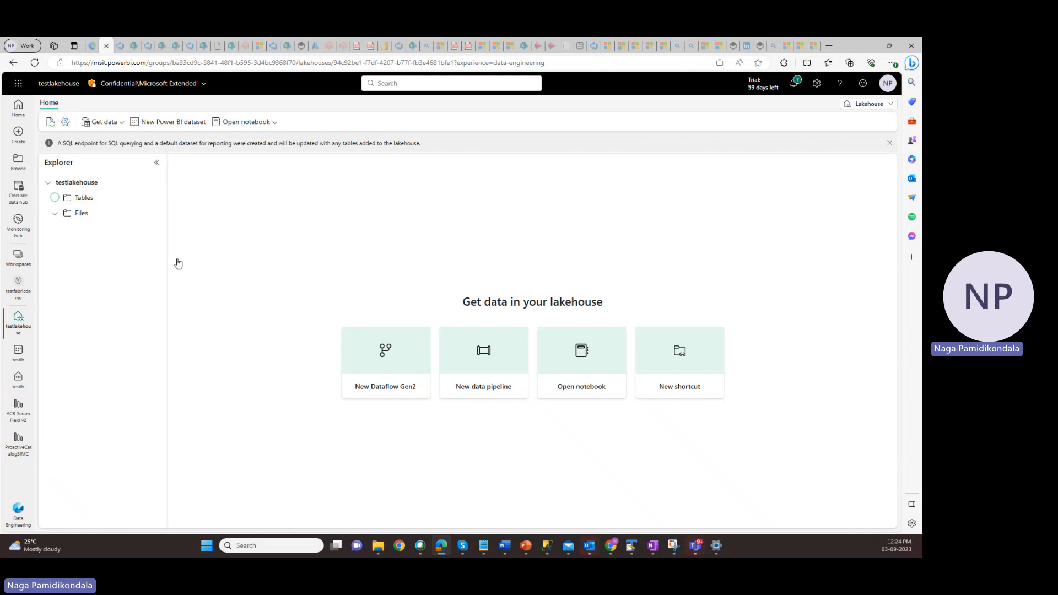
click(56, 200)
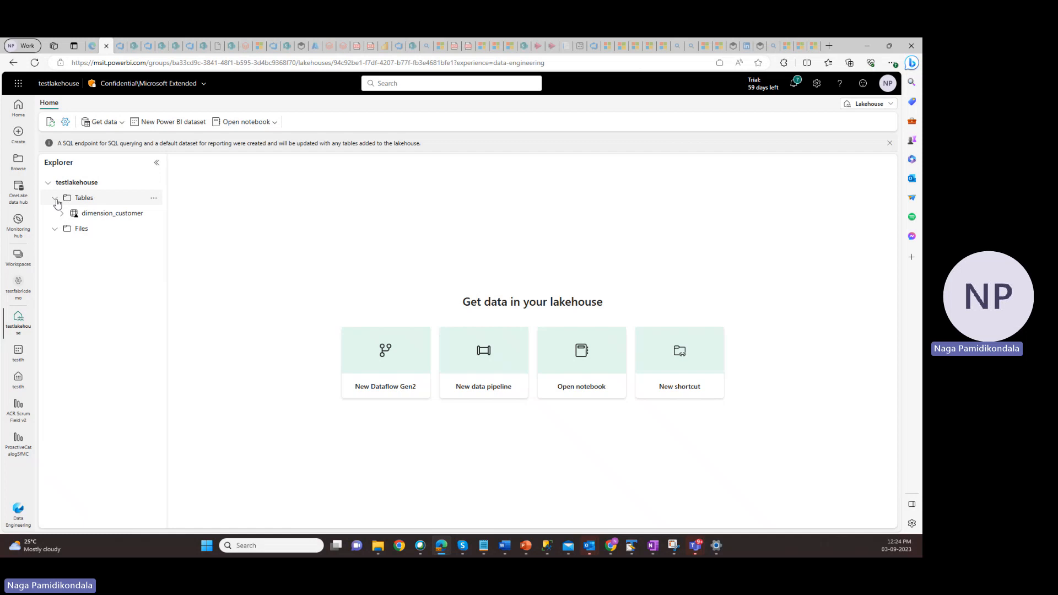
click(123, 216)
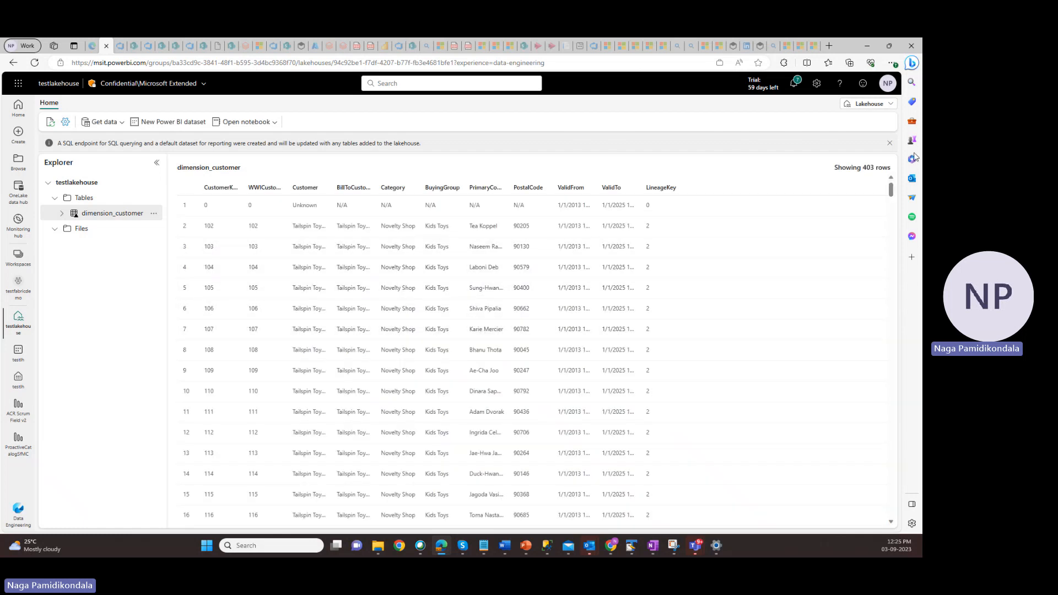
Switch testlakehouse from the Lakehouse view to its SQL endpoint and create a new SQL query
click(867, 105)
click(805, 150)
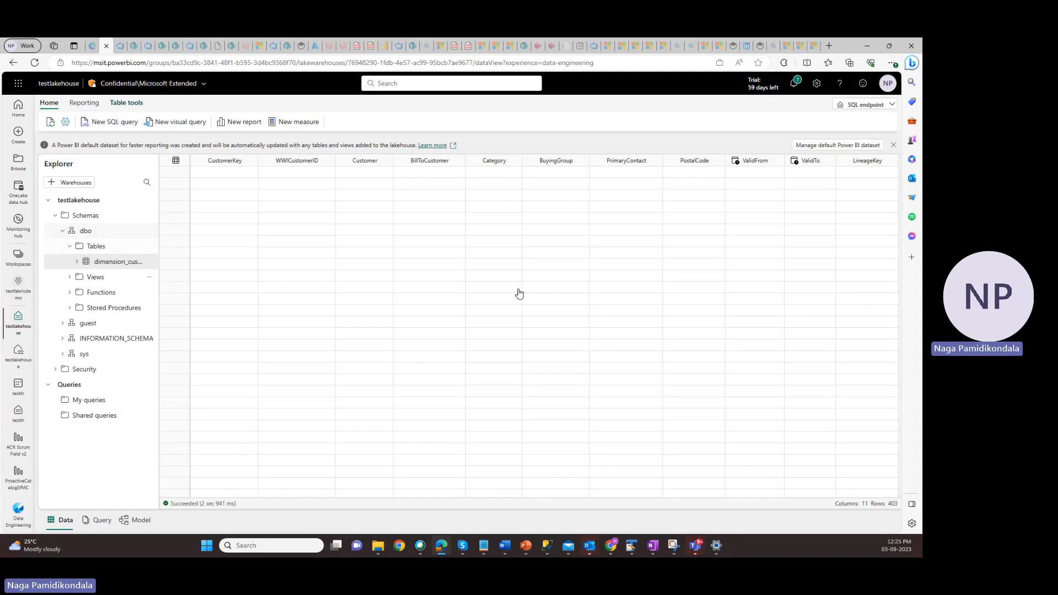
click(119, 128)
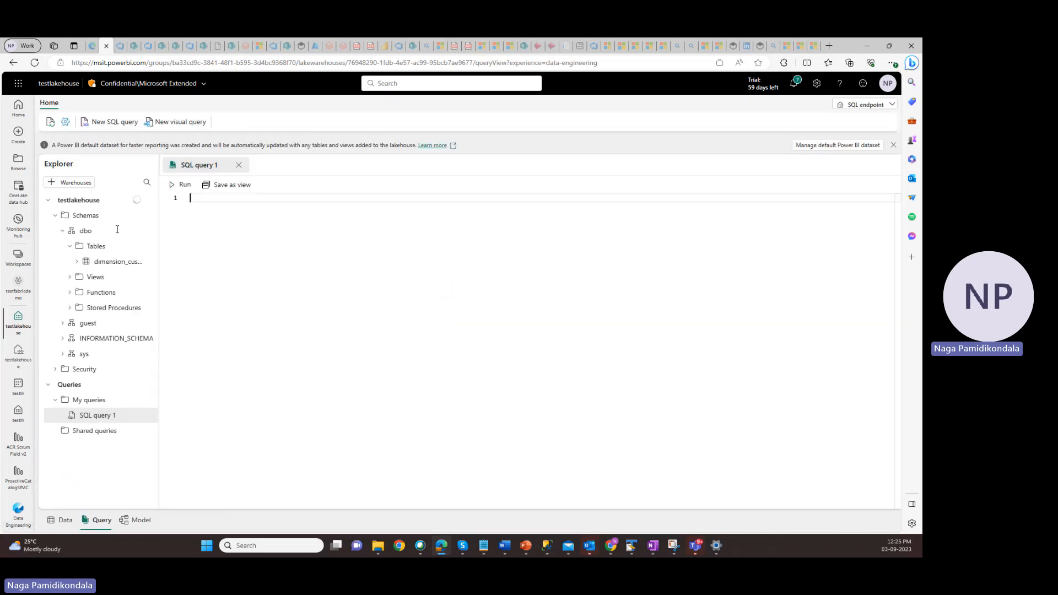
Write the query "select * from dimension_customer" in the SQL editor and run it
text(see)
key(BackSpace)
text(lect *)
key(Return)
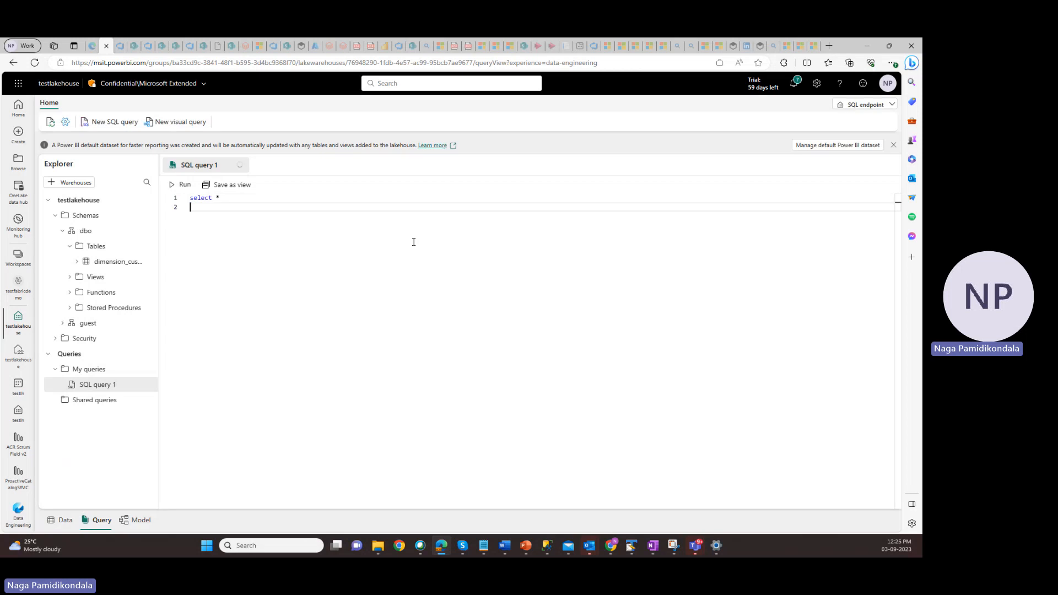
text(from di)
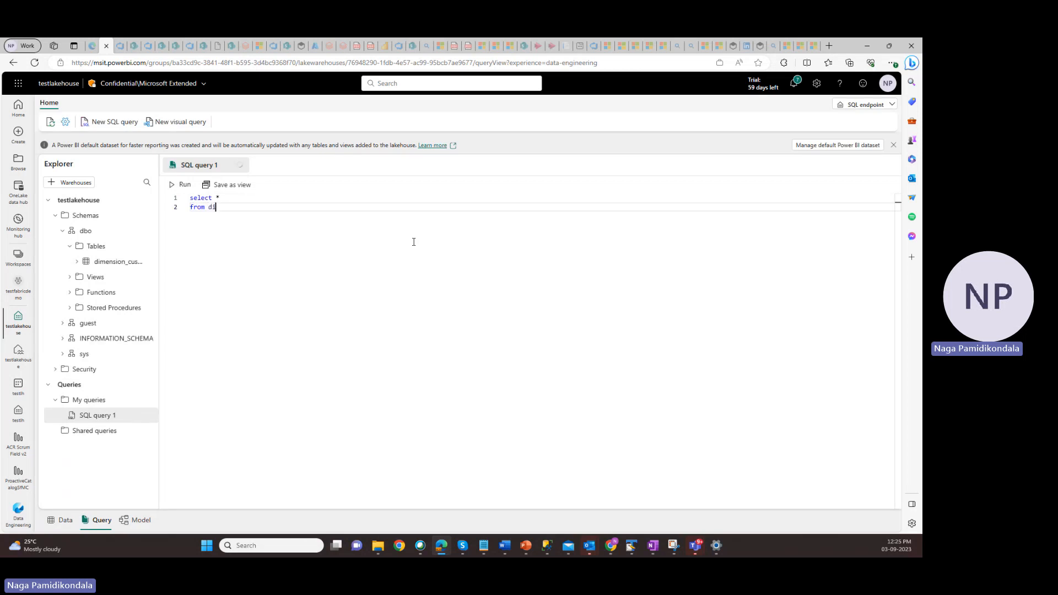
text(men)
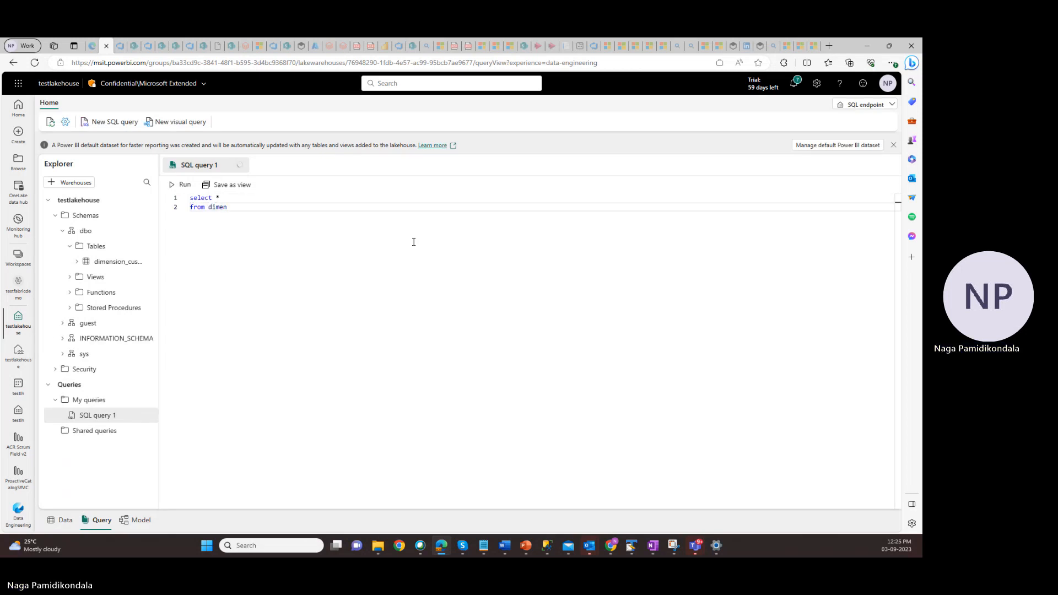
text(sion_customer)
click(184, 185)
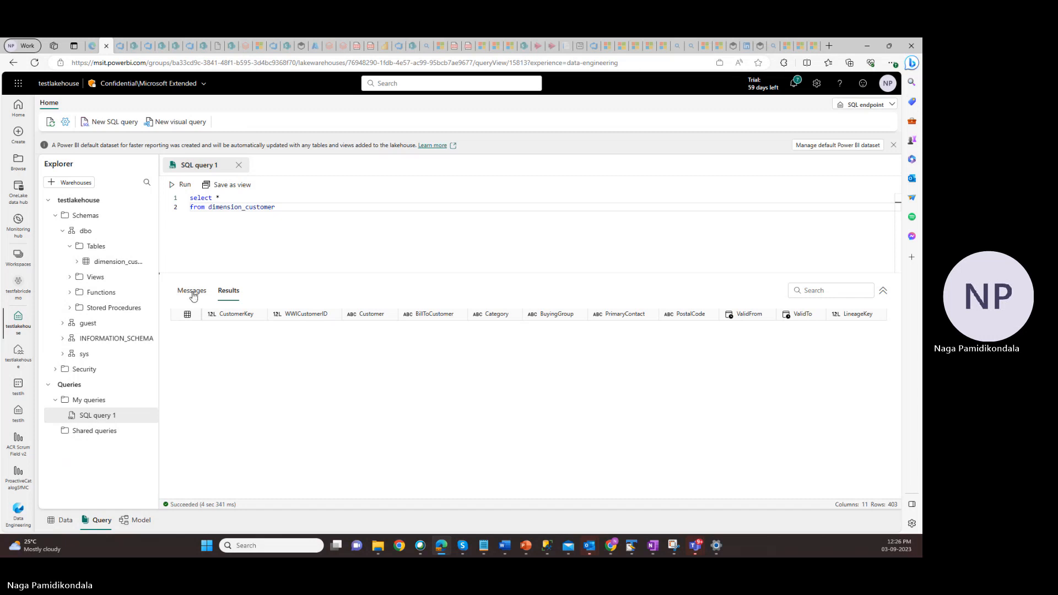
Review the query's execution messages and the returned dimension_customer rows
click(185, 292)
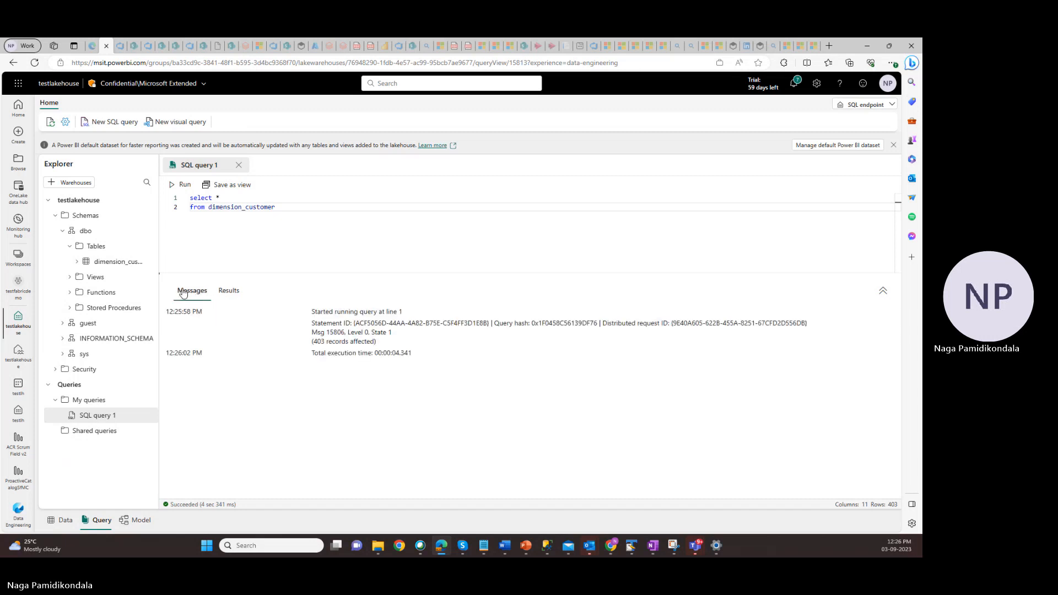
click(229, 291)
click(192, 291)
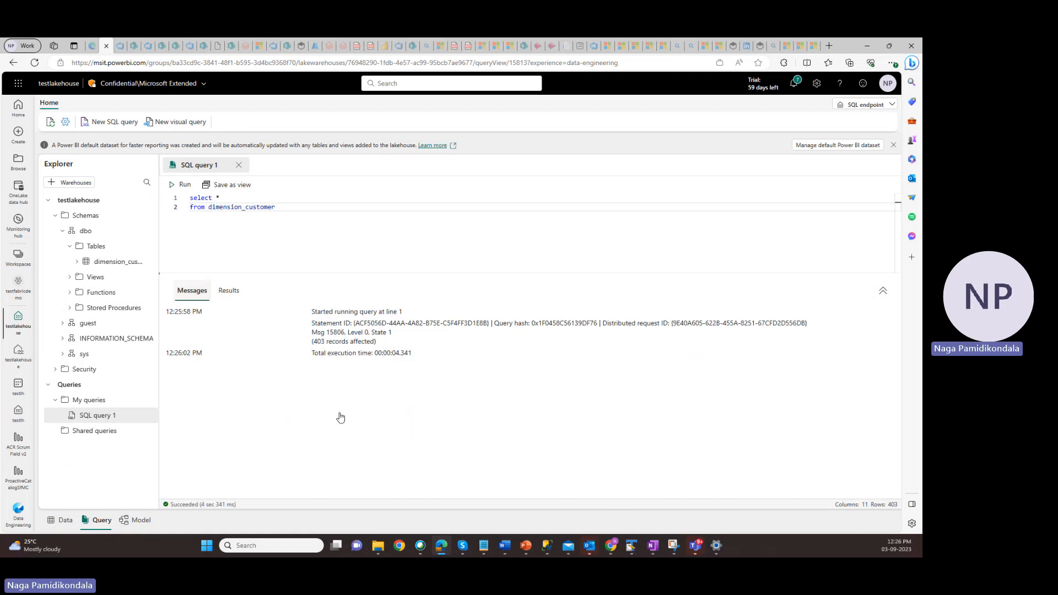
click(227, 291)
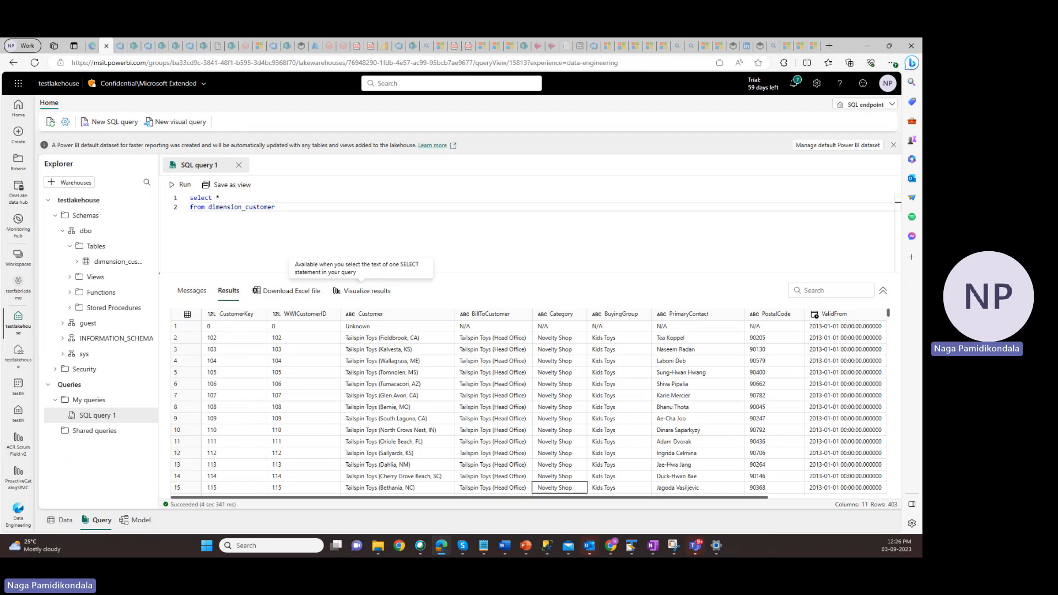
Check the demo steps on the PowerPoint Demo slide, then return to the Fabric browser window
mouse_move(531, 550)
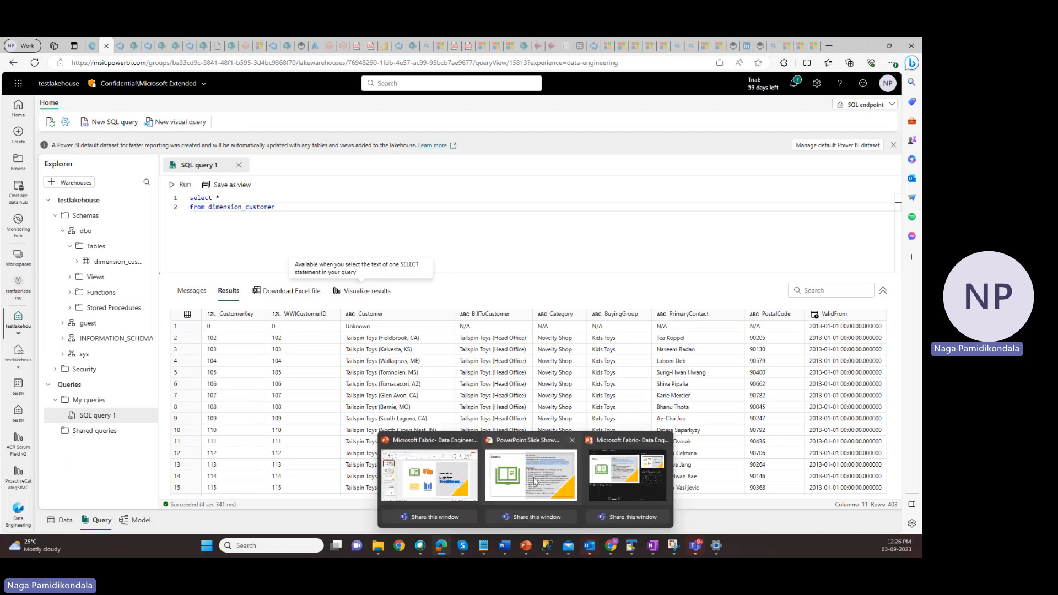
click(530, 532)
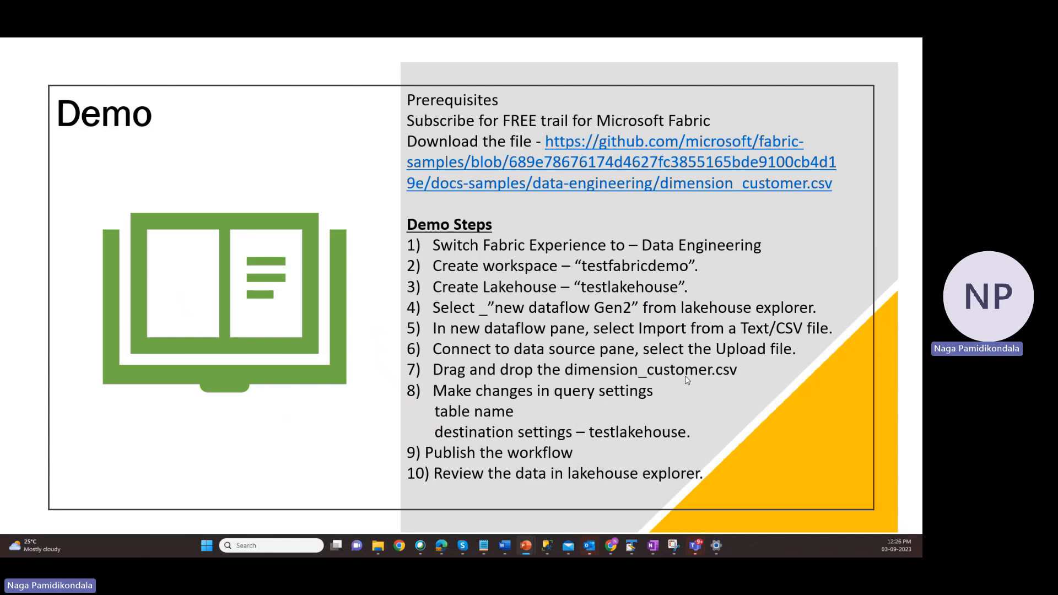
click(442, 546)
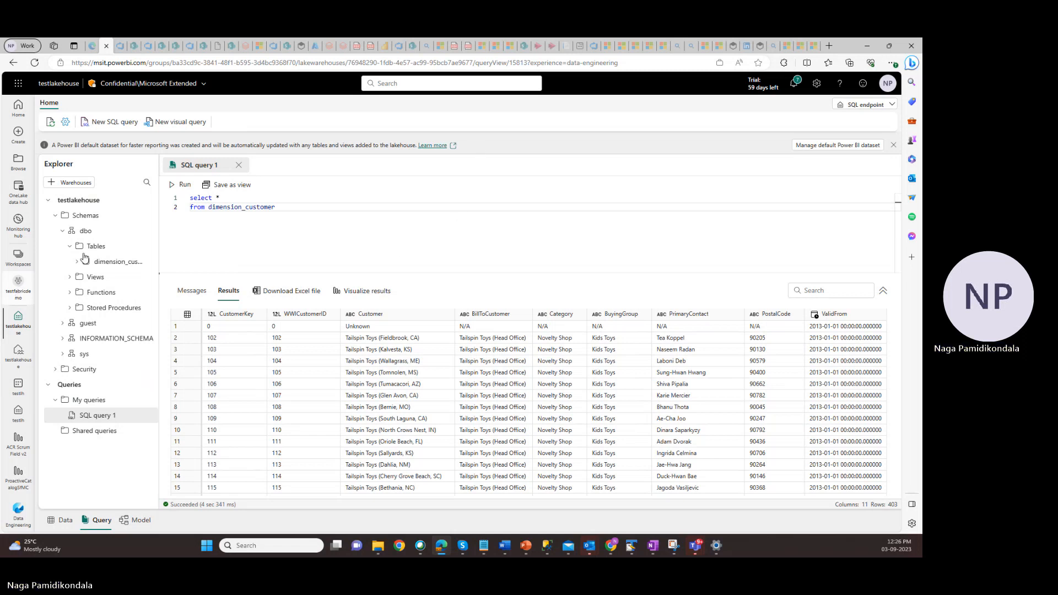
Open the testlakehouse default dataset from the testfabricdemo workspace and auto-create a report from it, then view the report
click(18, 284)
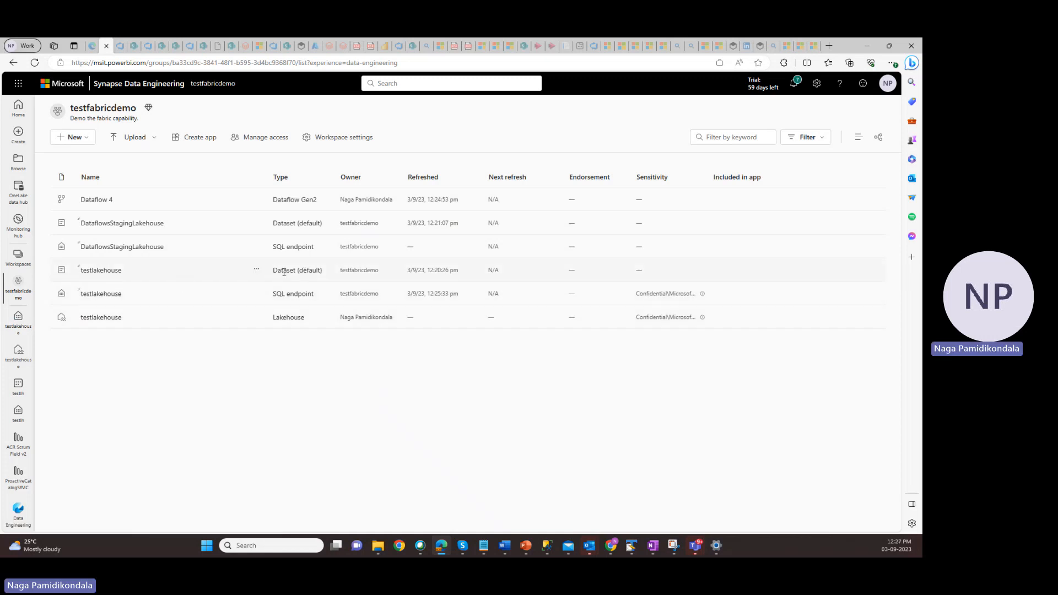
drag(272, 270, 321, 270)
click(101, 271)
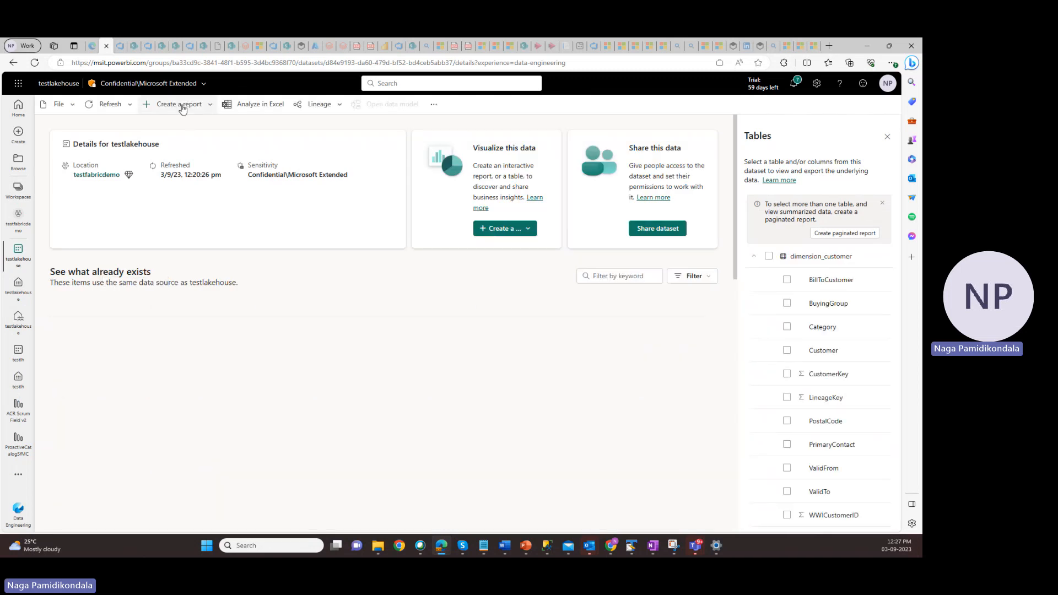
click(211, 105)
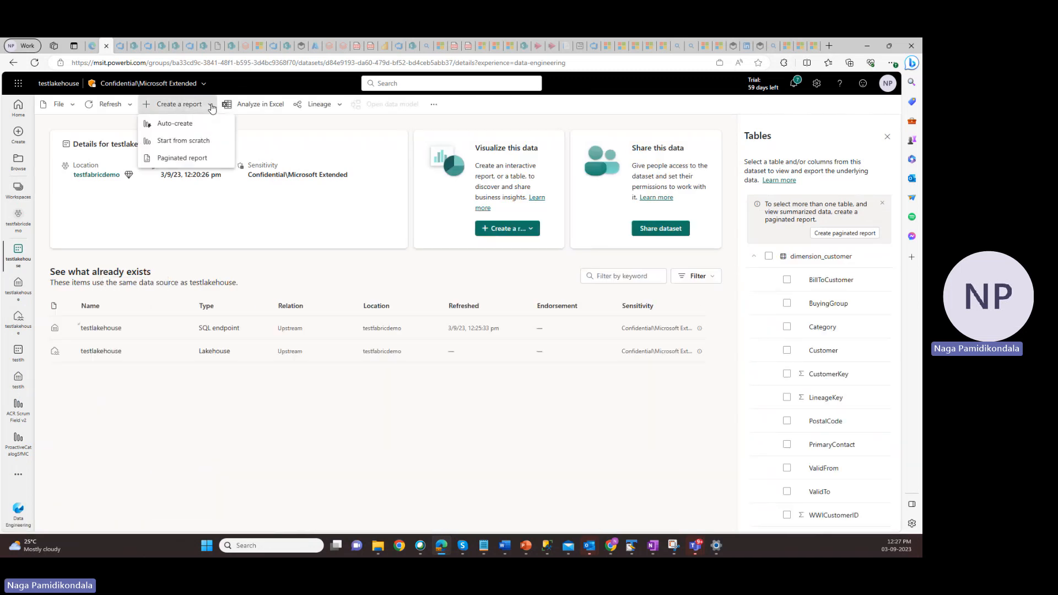
click(172, 126)
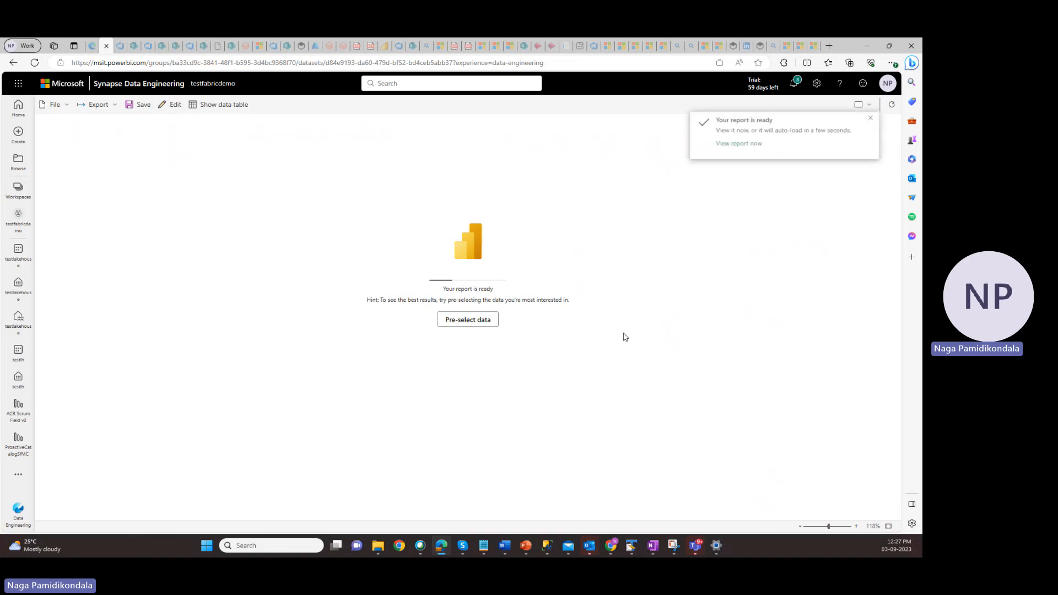
click(735, 144)
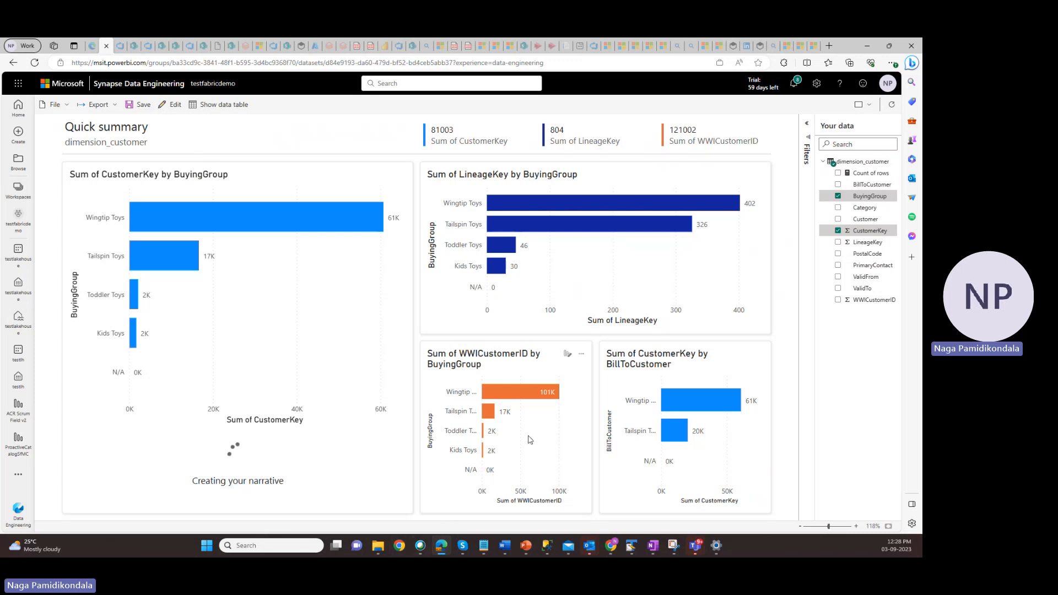
Switch to the Microsoft Teams meeting window and stop the meeting recording
mouse_move(701, 546)
click(695, 547)
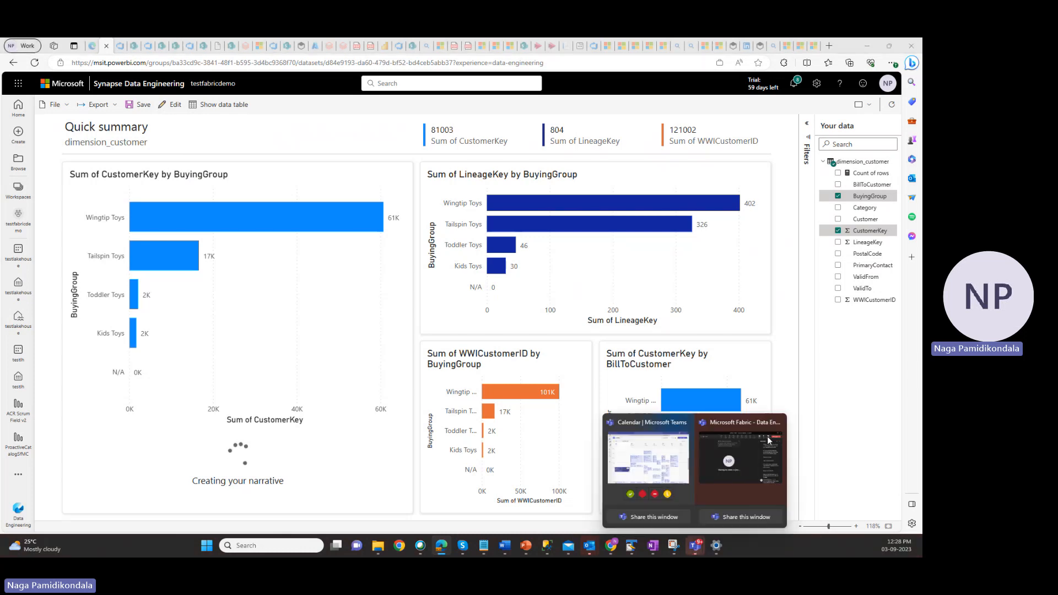
click(746, 462)
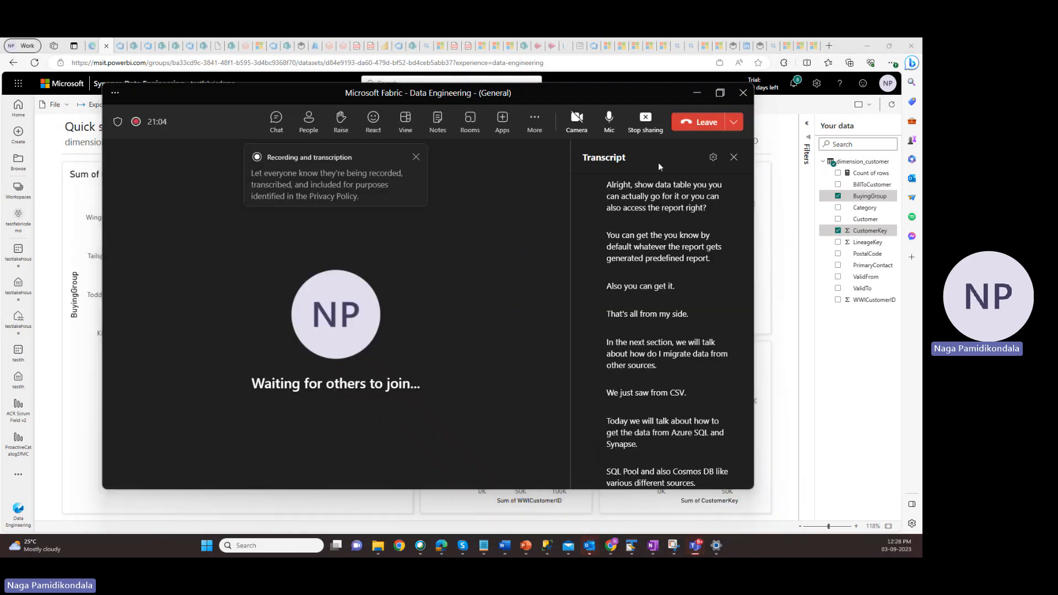
click(536, 123)
click(531, 123)
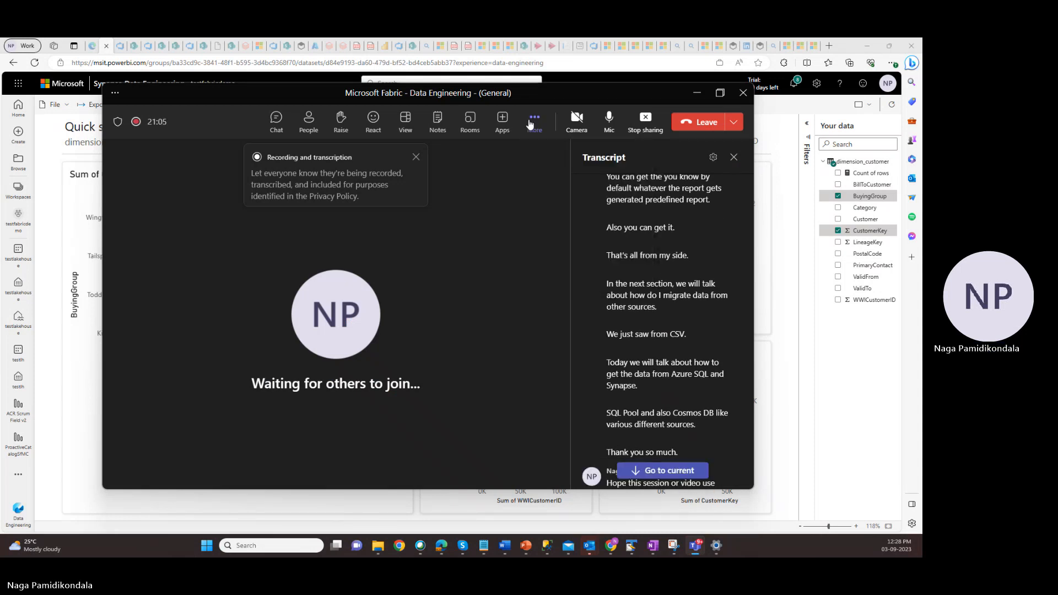
click(530, 122)
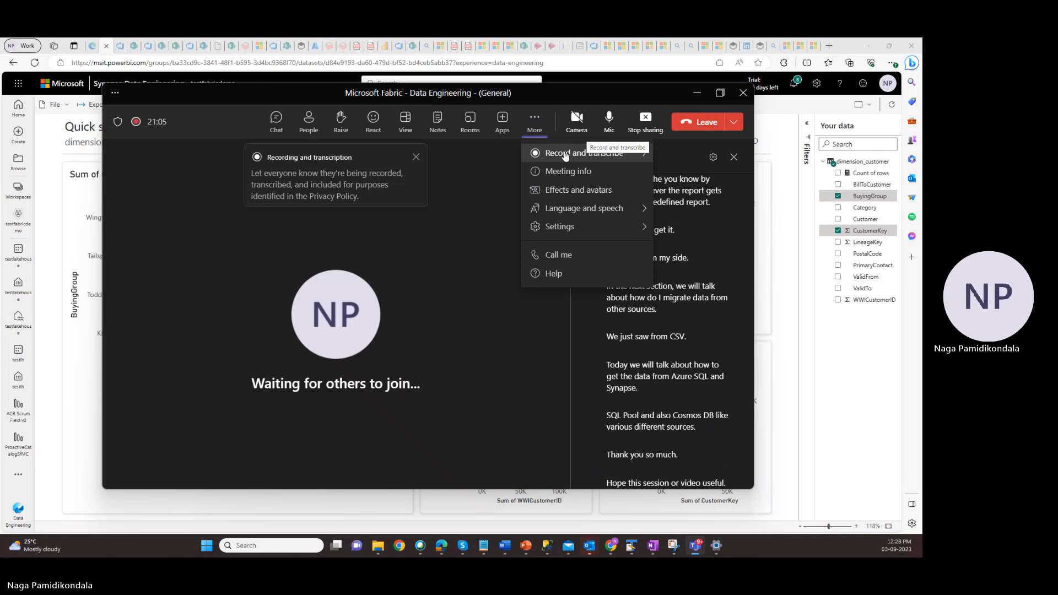
click(565, 154)
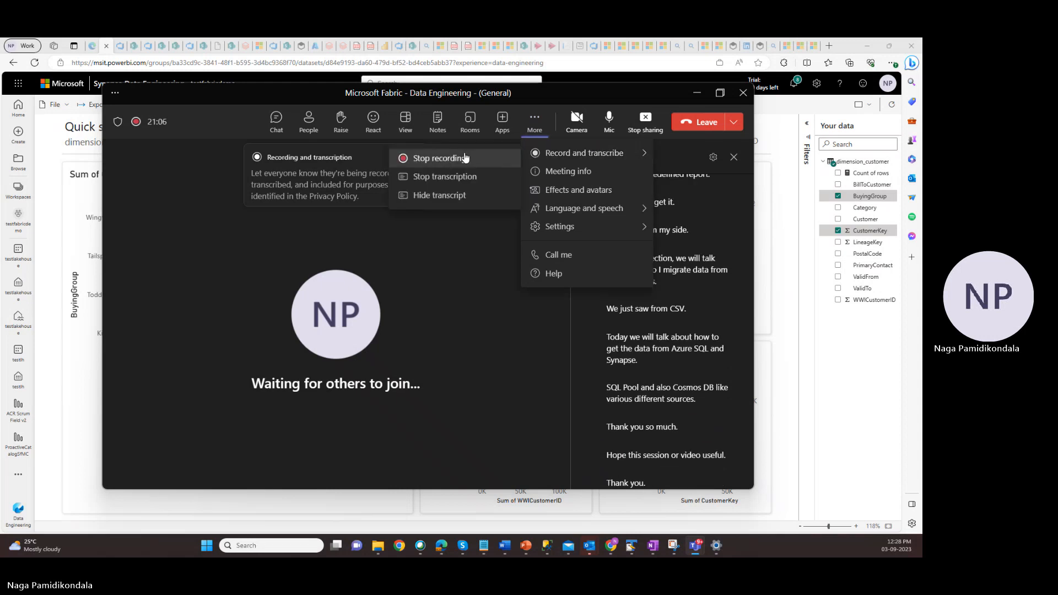
click(466, 158)
click(502, 288)
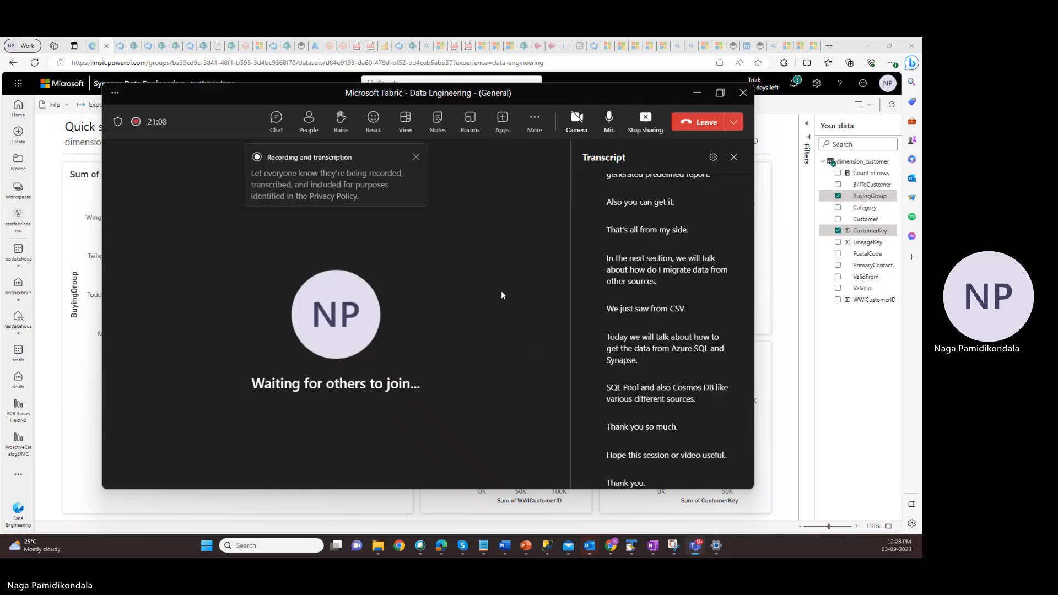